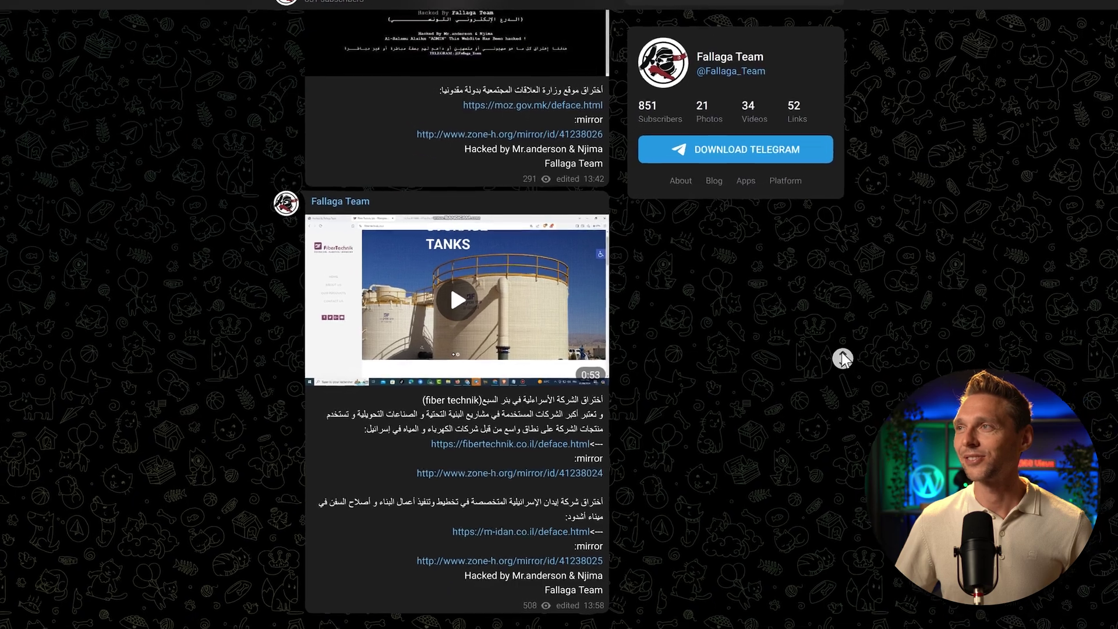
scroll(822, 355, "up", 3)
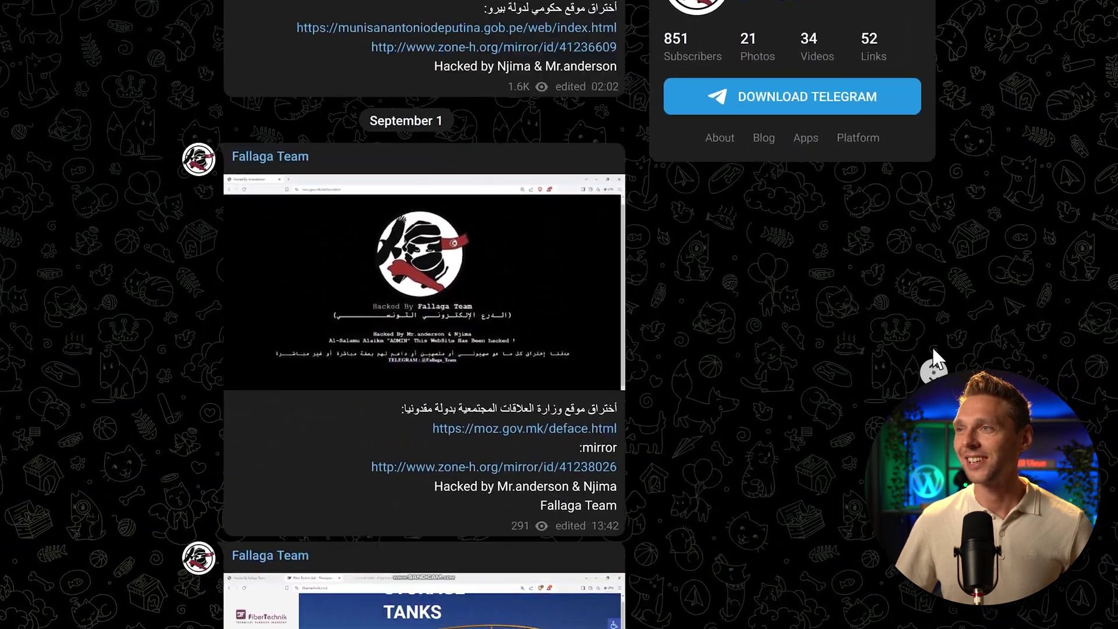
scroll(932, 359, "up", 3)
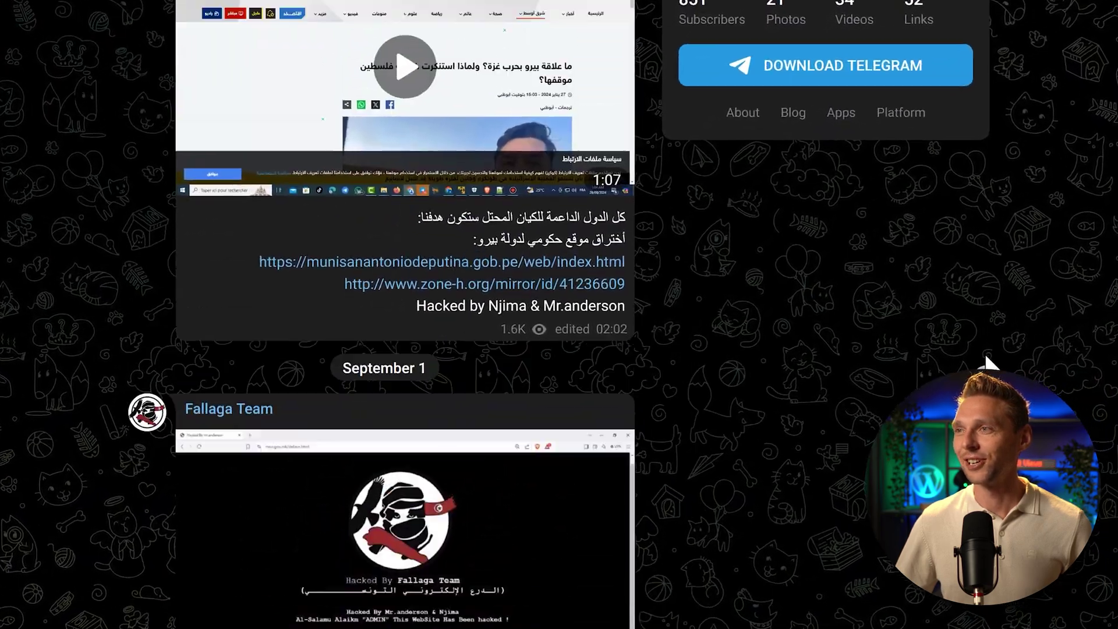
scroll(1031, 357, "up", 3)
scroll(1066, 379, "up", 3)
scroll(1076, 379, "up", 3)
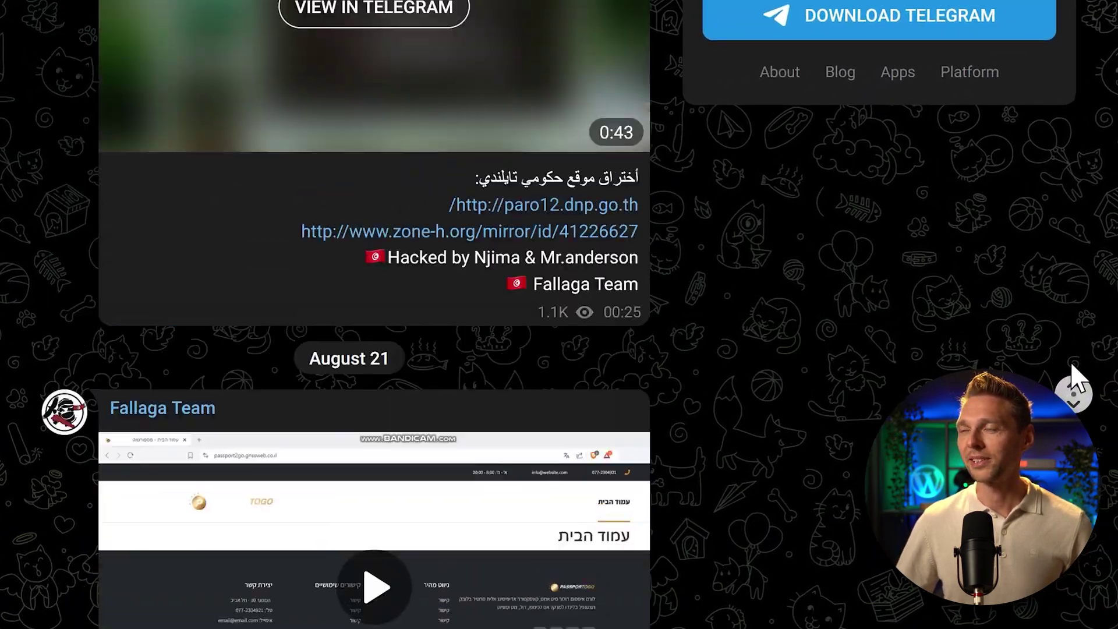
scroll(1076, 379, "up", 3)
scroll(1077, 379, "up", 3)
scroll(1076, 380, "up", 3)
scroll(1077, 380, "up", 3)
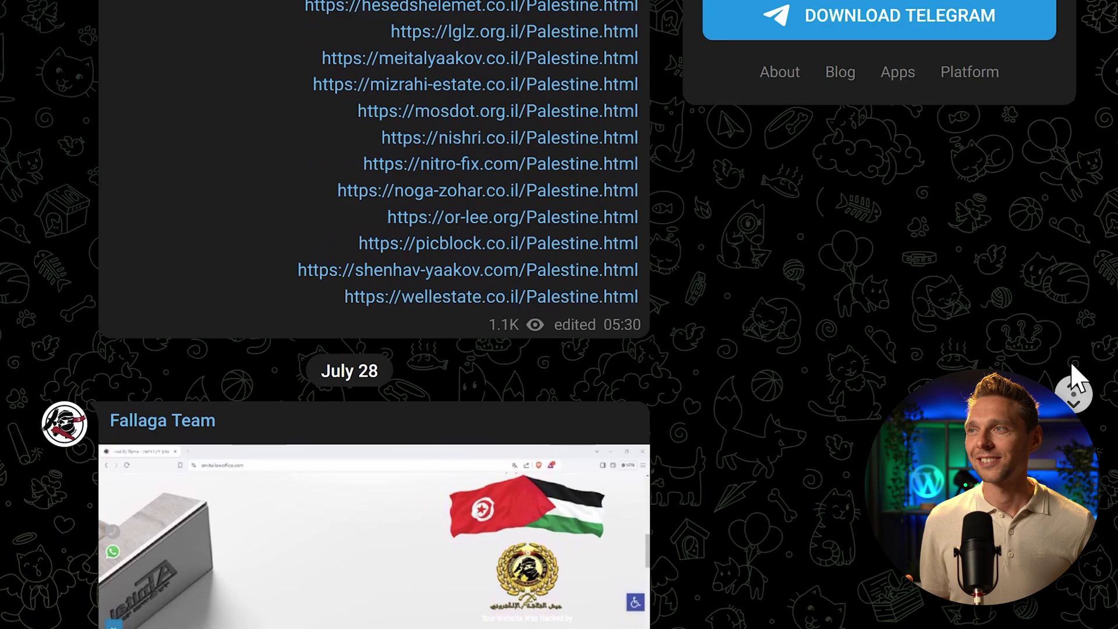
scroll(1076, 379, "up", 3)
scroll(1076, 380, "up", 3)
scroll(1077, 379, "up", 3)
scroll(1076, 380, "up", 3)
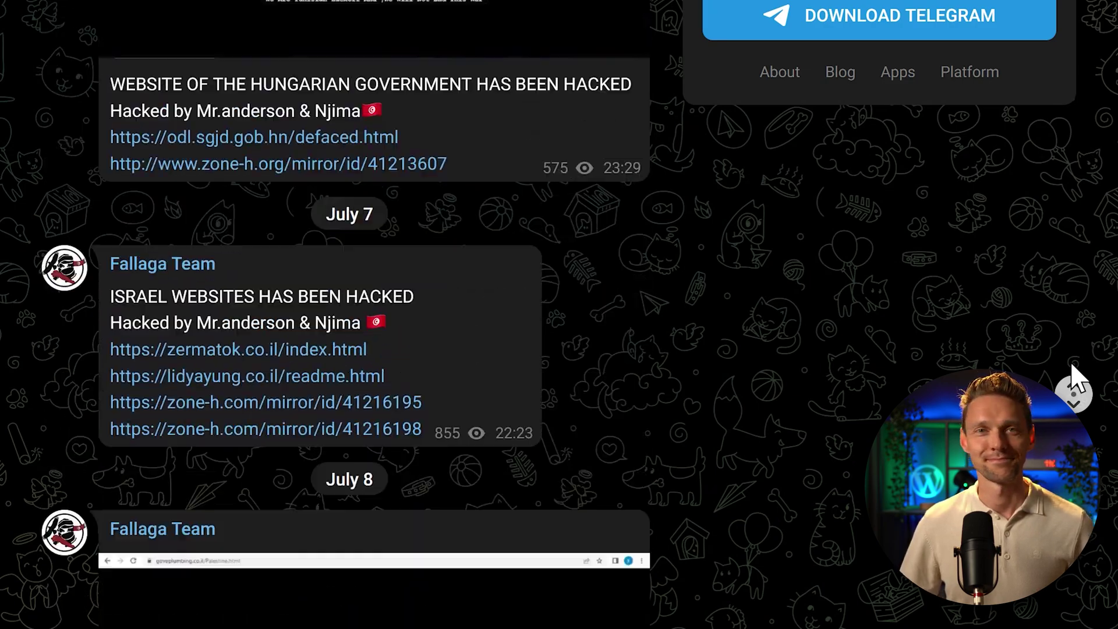
scroll(1076, 380, "up", 3)
scroll(1076, 379, "up", 3)
scroll(1077, 379, "up", 3)
scroll(1076, 379, "up", 3)
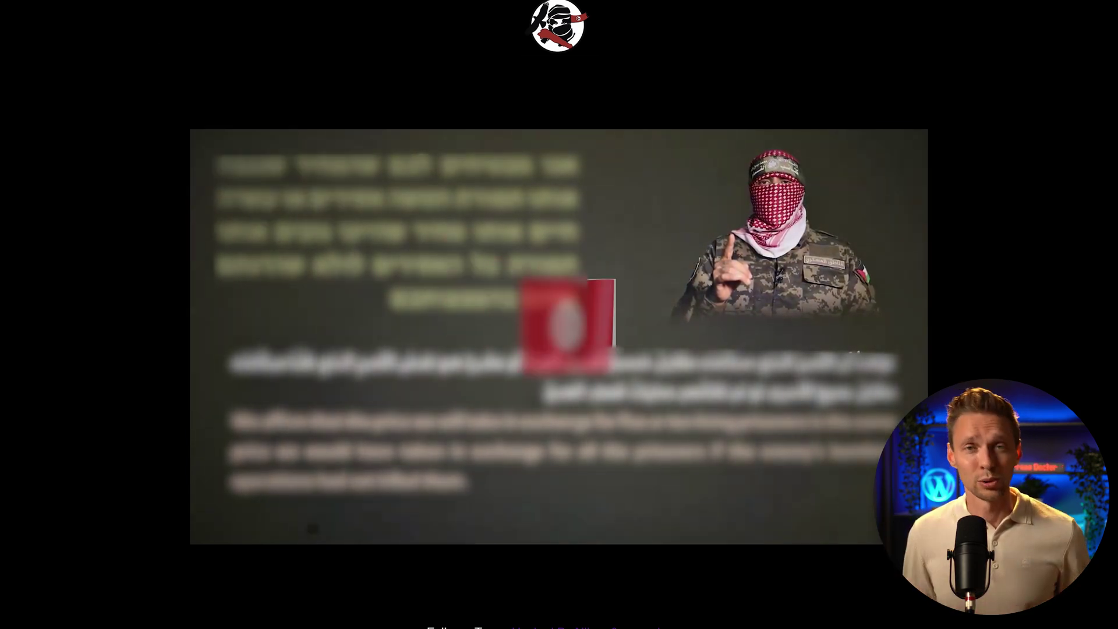
type("wp-")
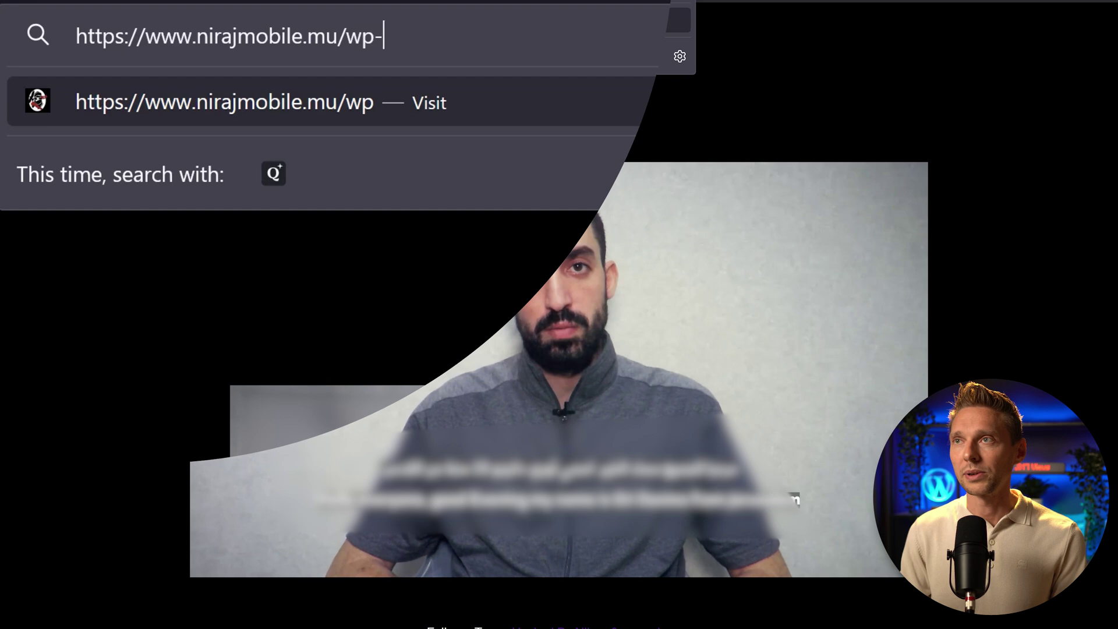
type("admin")
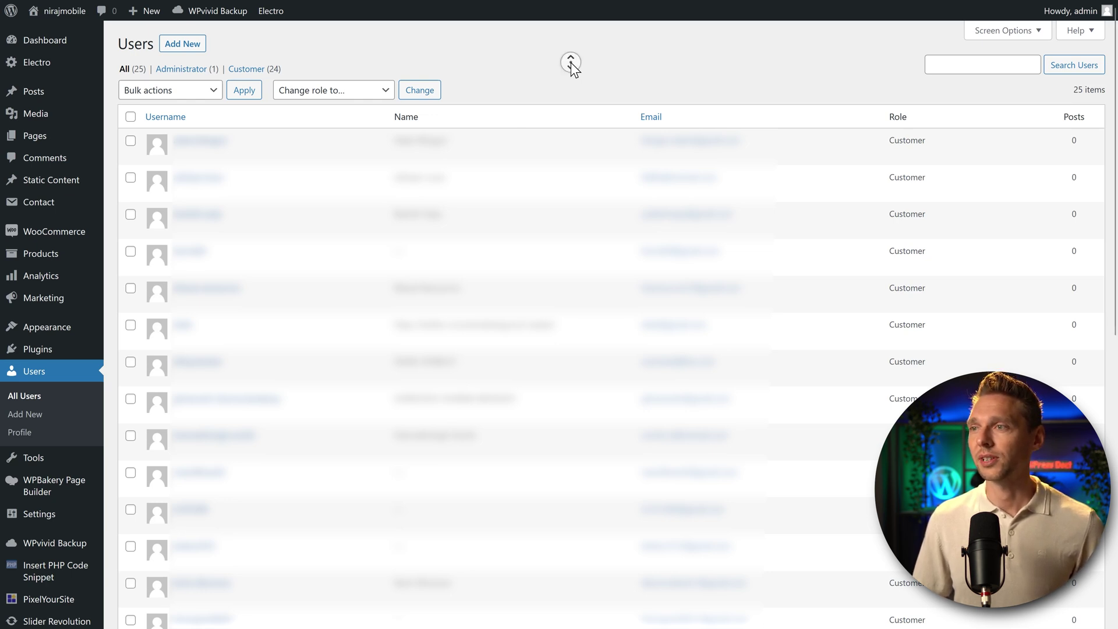
scroll(571, 67, "down", 1)
scroll(571, 88, "down", 6)
scroll(572, 109, "down", 5)
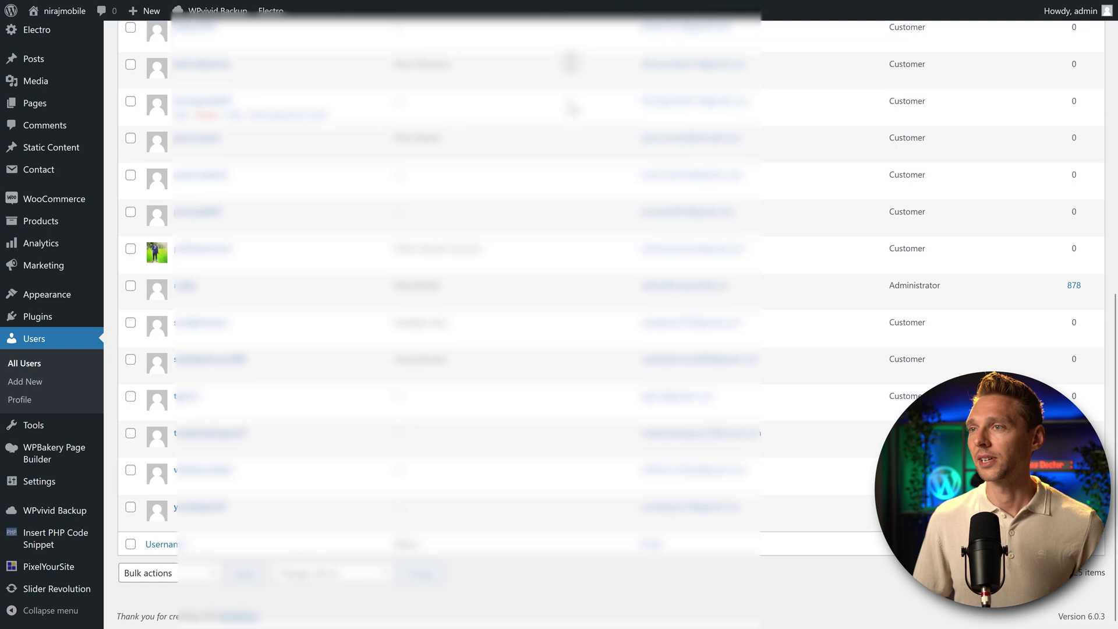
scroll(569, 53, "up", 5)
scroll(563, 50, "up", 5)
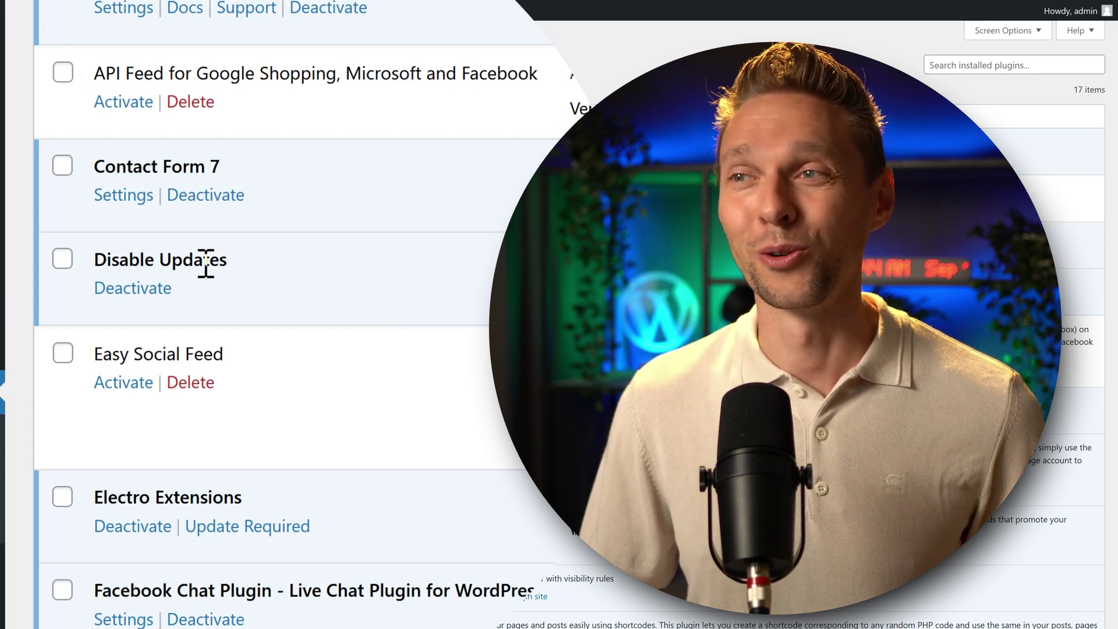
Deactivate the Disable Updates plugin and review the plugin list, noting Wordfence Security
left_click(144, 290)
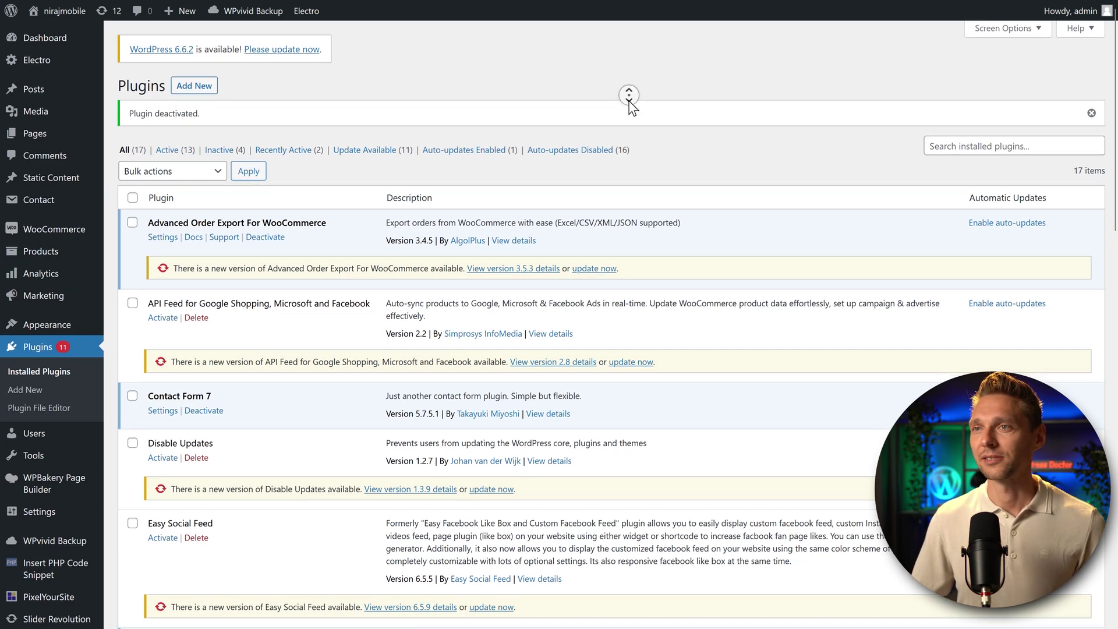
scroll(631, 102, "down", 3)
scroll(626, 109, "down", 10)
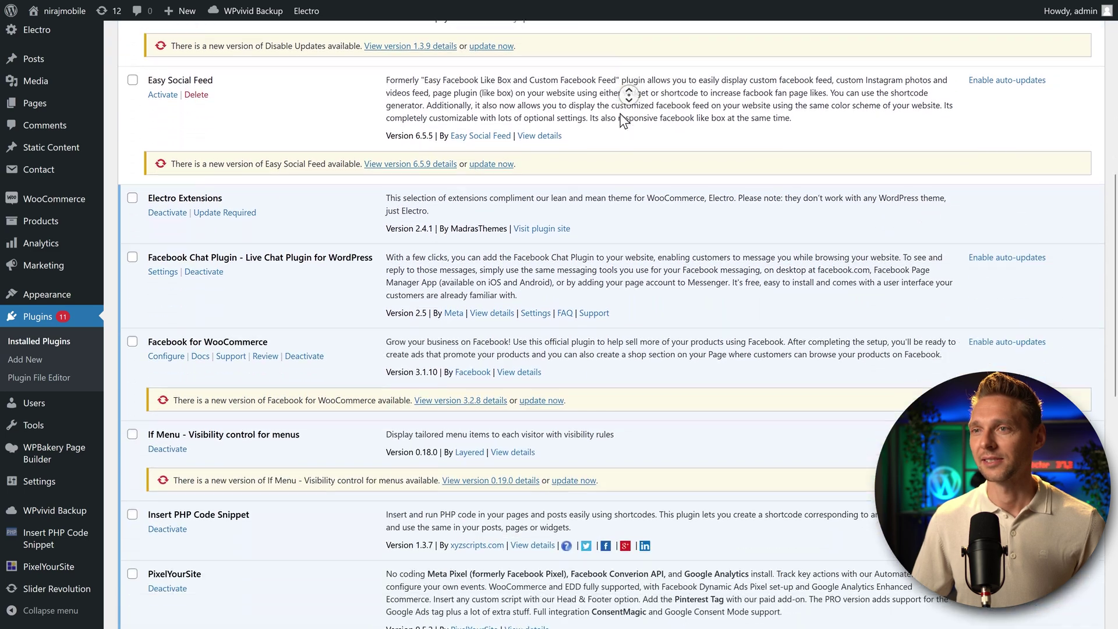
triple_click(176, 265)
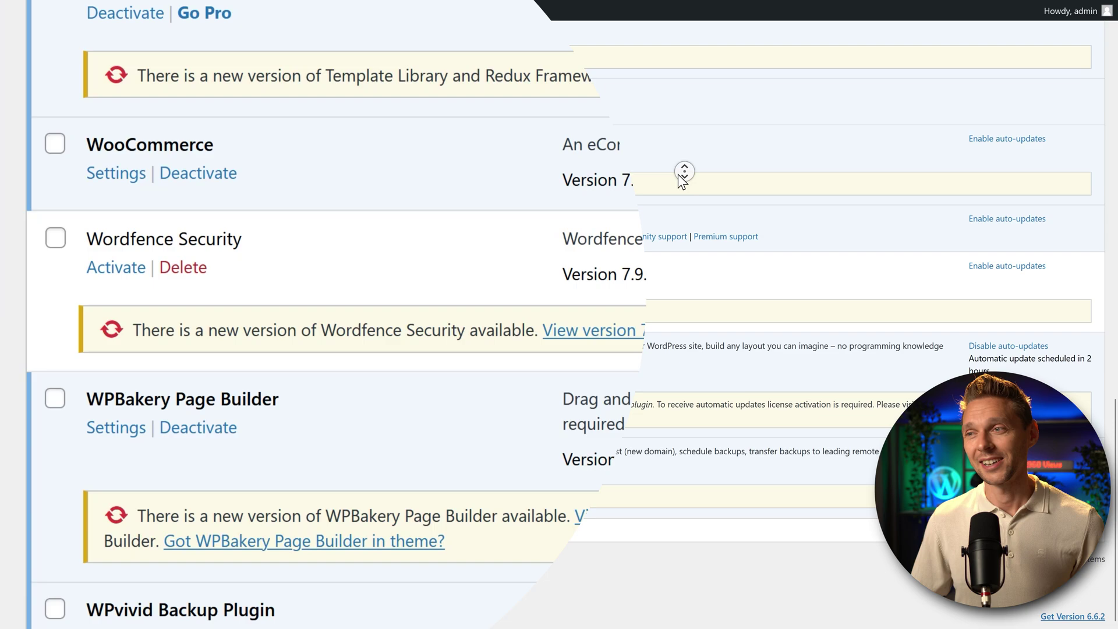
scroll(660, 150, "up", 15)
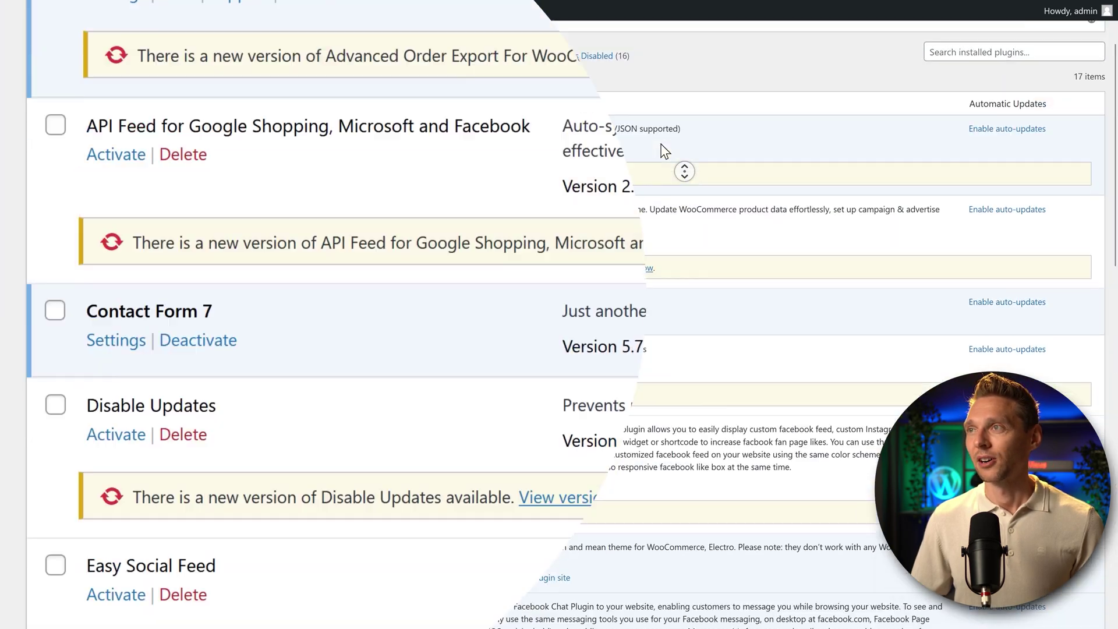
scroll(851, 48, "down", 5)
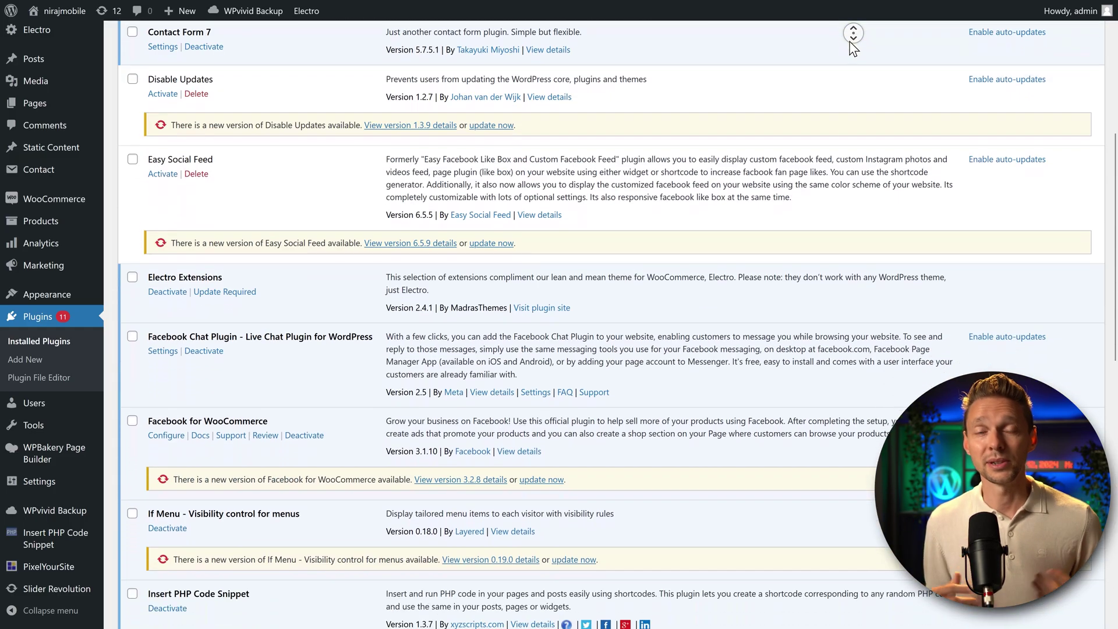
scroll(852, 48, "down", 1)
scroll(852, 48, "down", 1)
scroll(852, 48, "down", 1)
scroll(852, 49, "down", 1)
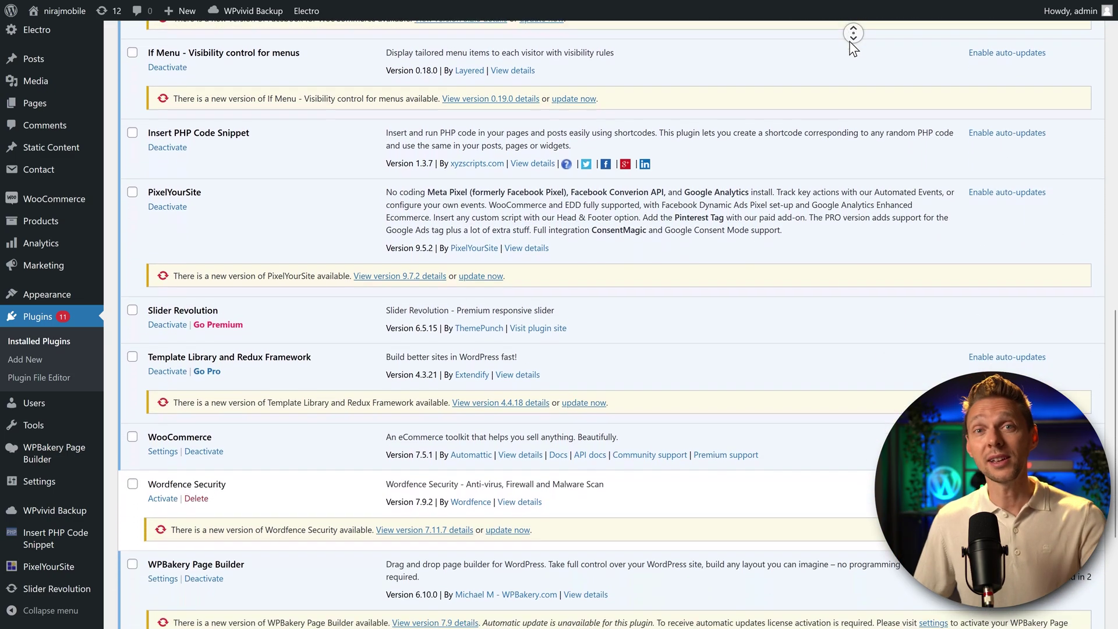
middle_click(851, 48)
scroll(826, 78, "up", 15)
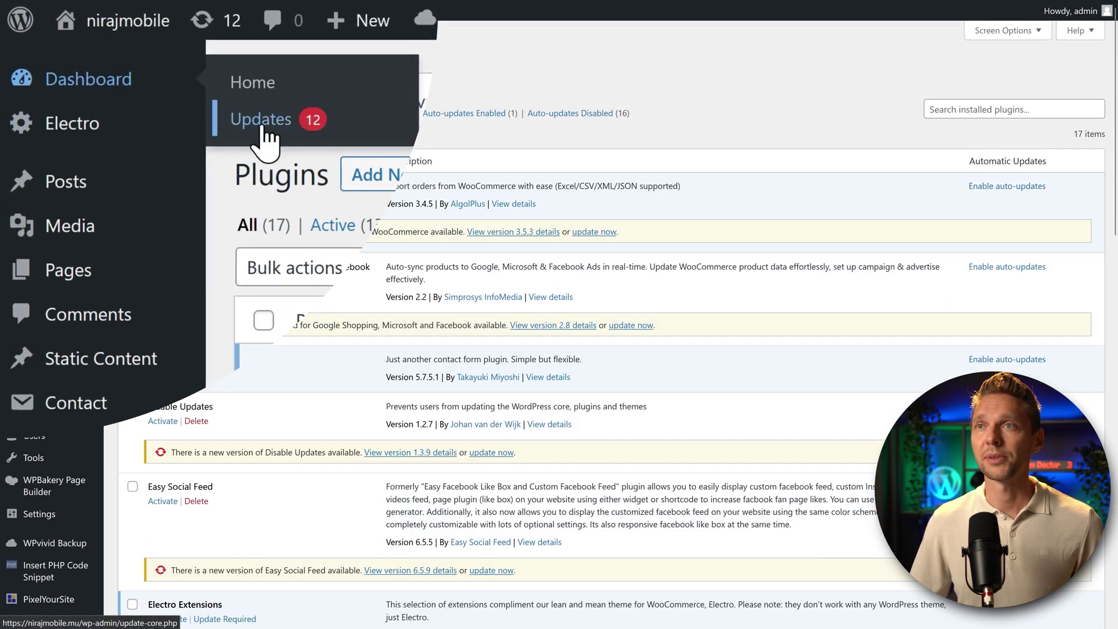
View the pending WordPress updates listing 11 outdated plugins
left_click(289, 125)
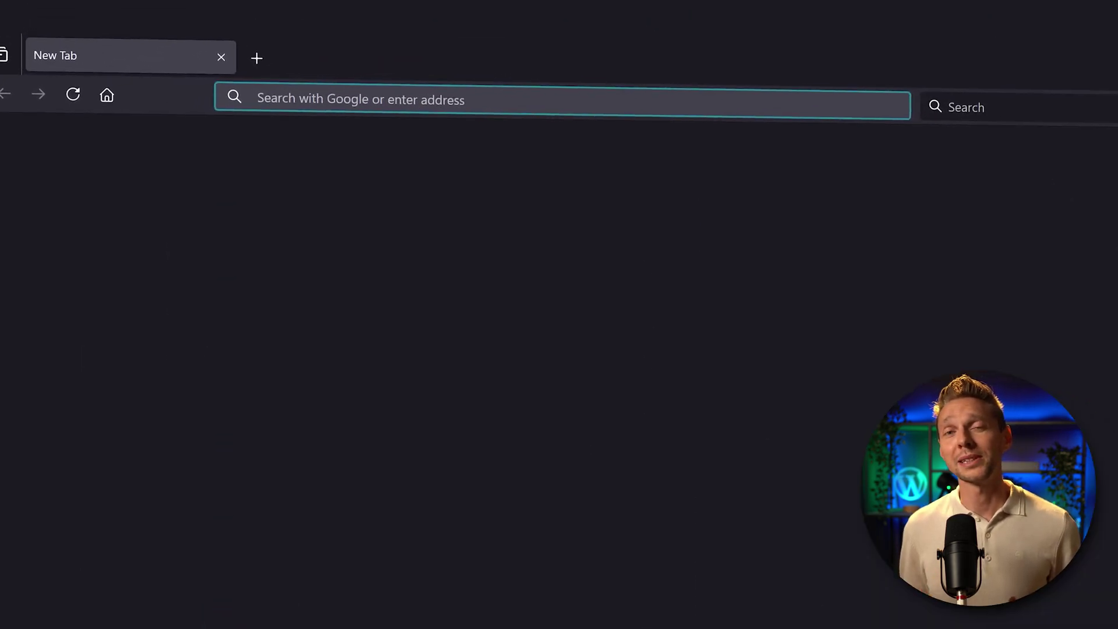
type("w")
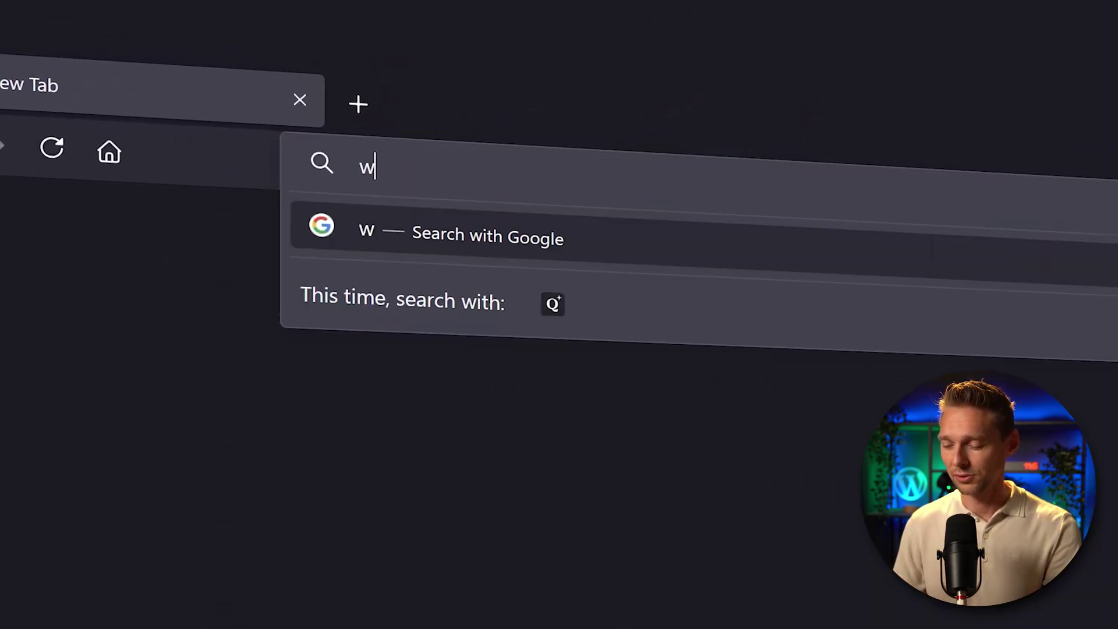
type("p.discount/")
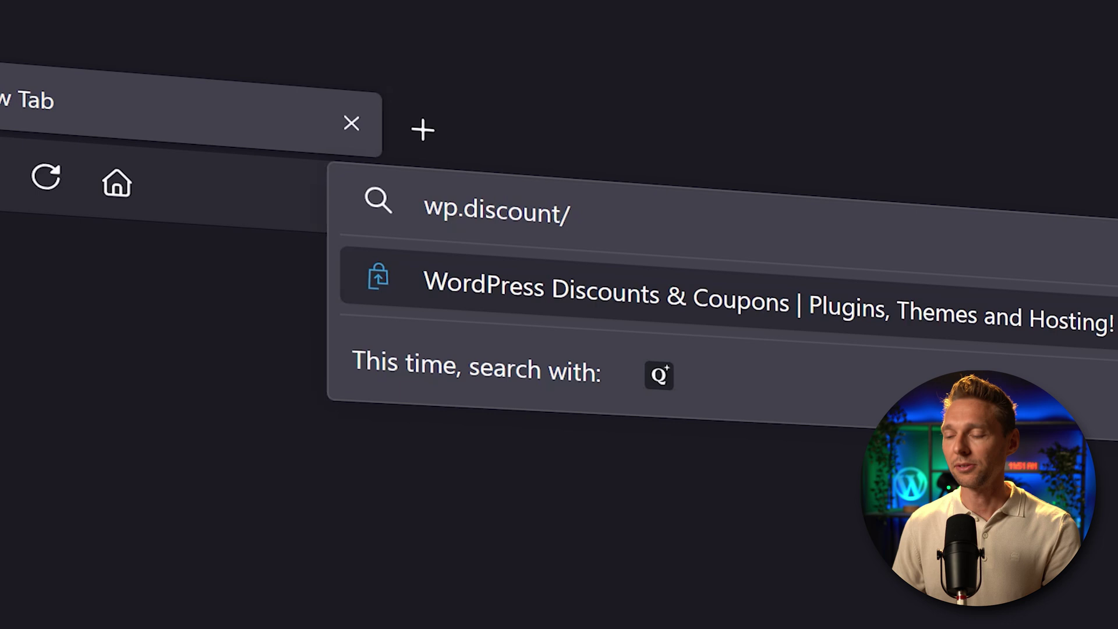
type("malcare")
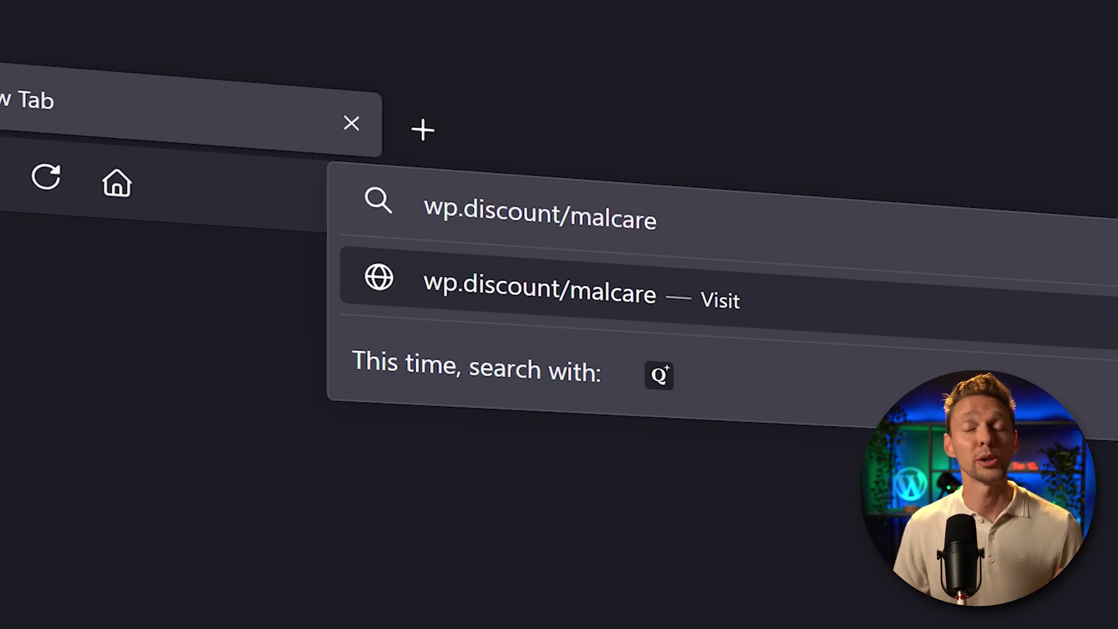
key("Return")
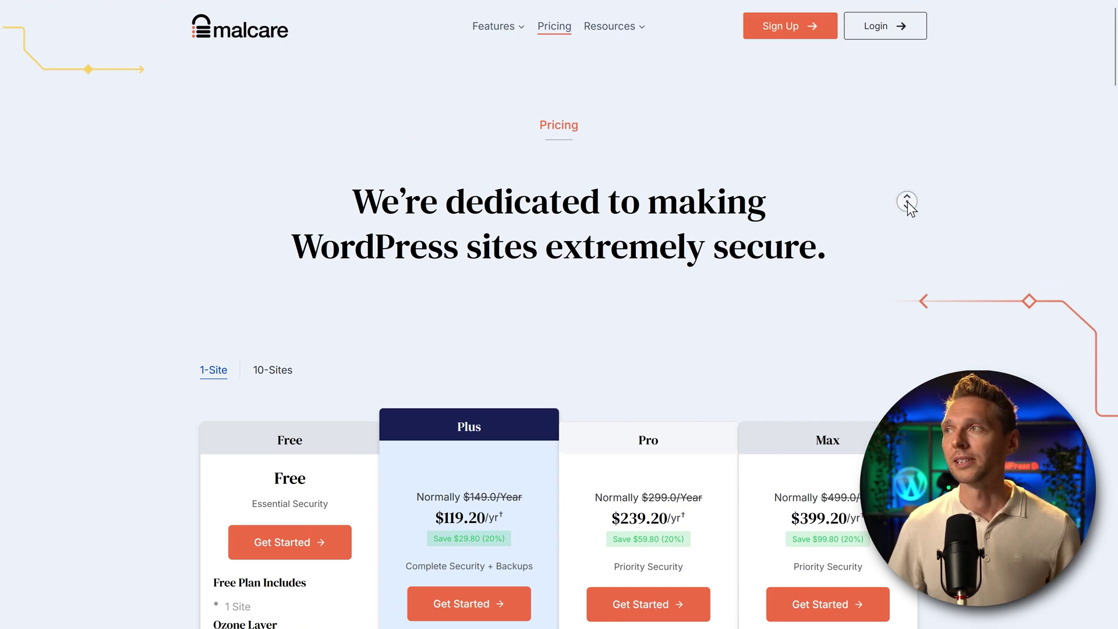
scroll(907, 201, "down", 5)
scroll(894, 223, "down", 2)
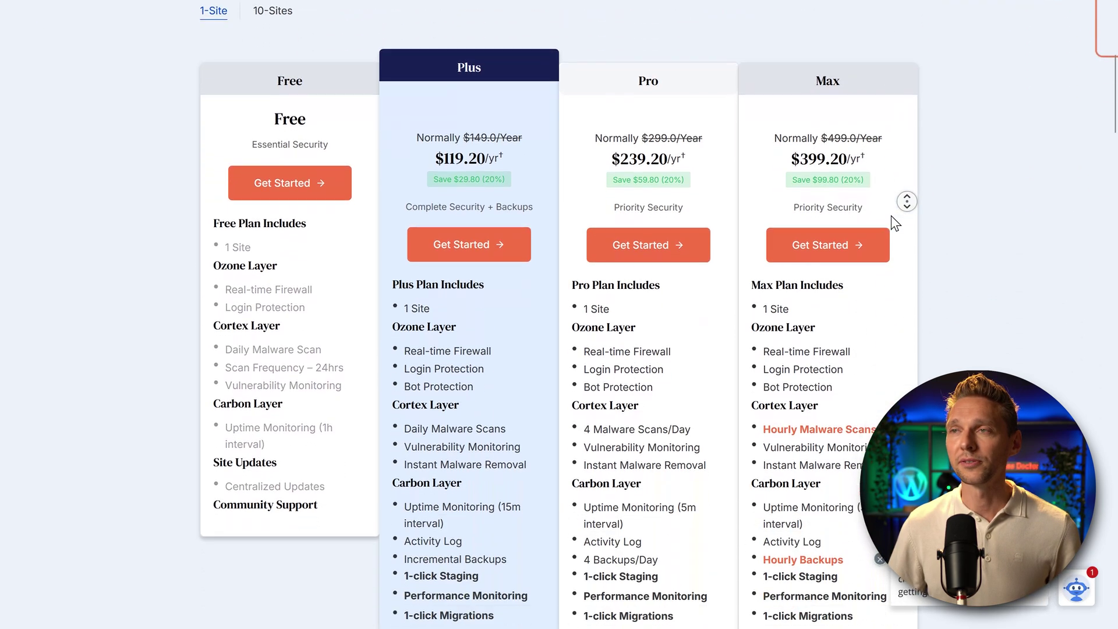
scroll(899, 152, "down", 2)
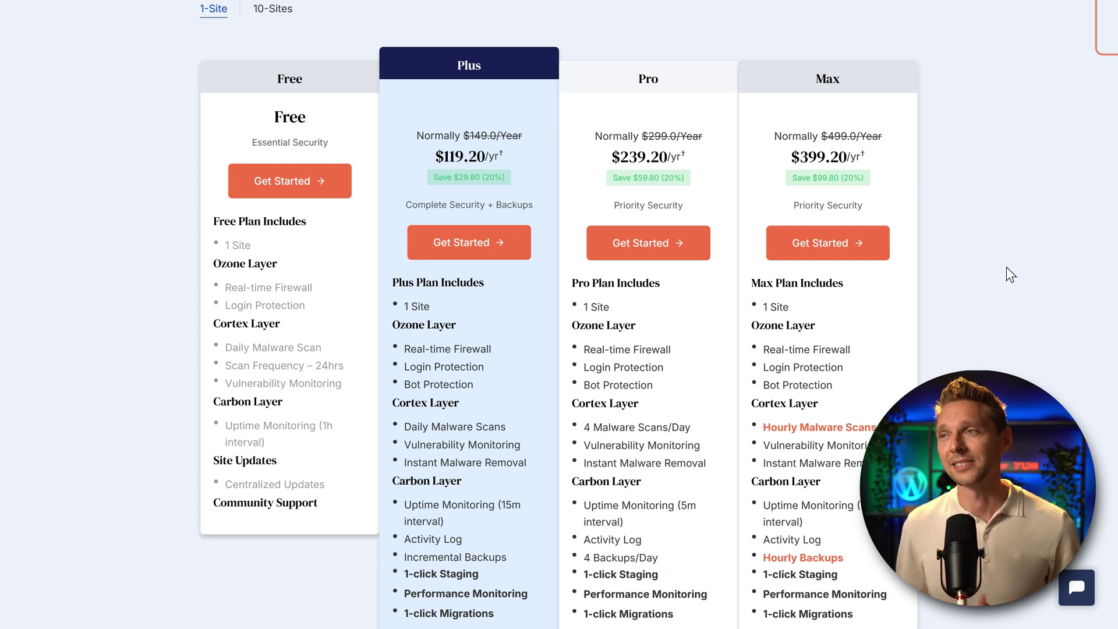
scroll(757, 146, "down", 1)
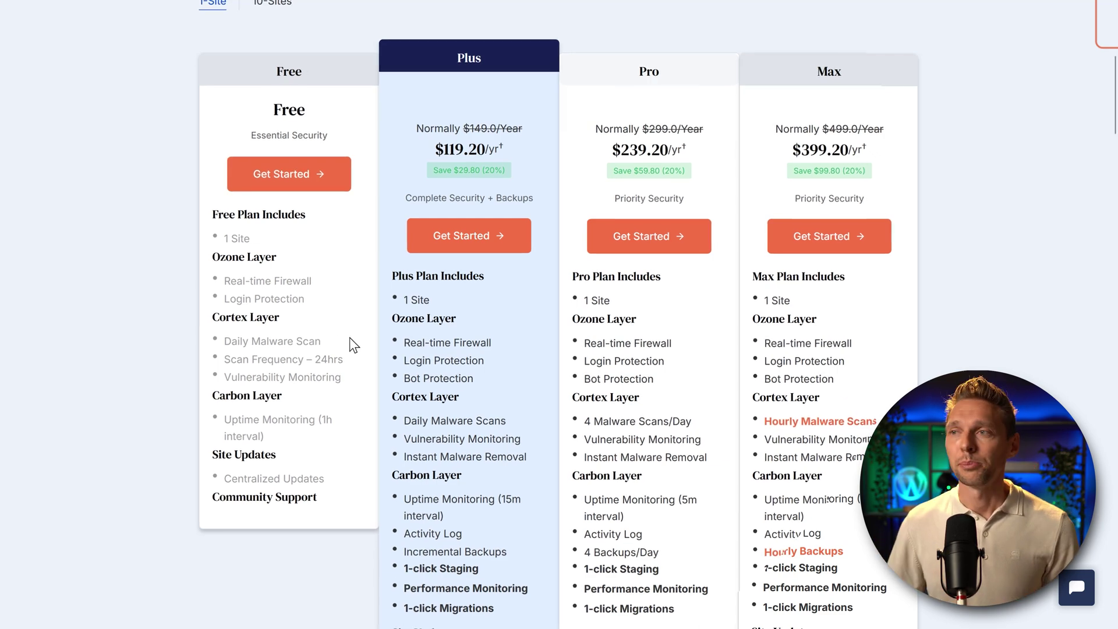
left_click_drag(506, 357, 387, 365)
left_click_drag(479, 434, 399, 449)
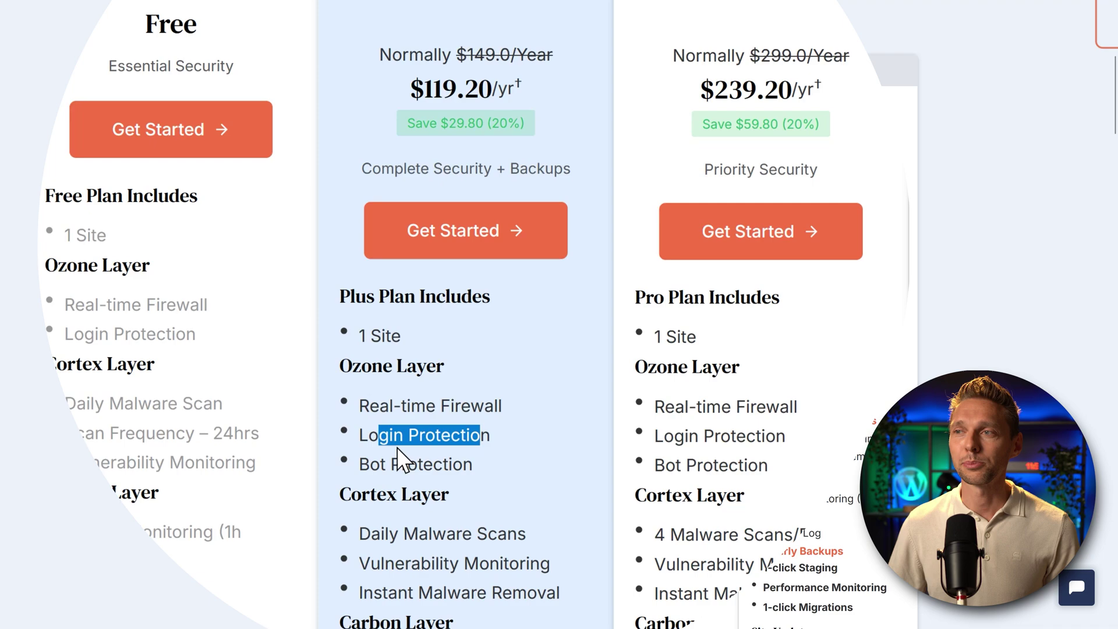
triple_click(412, 507)
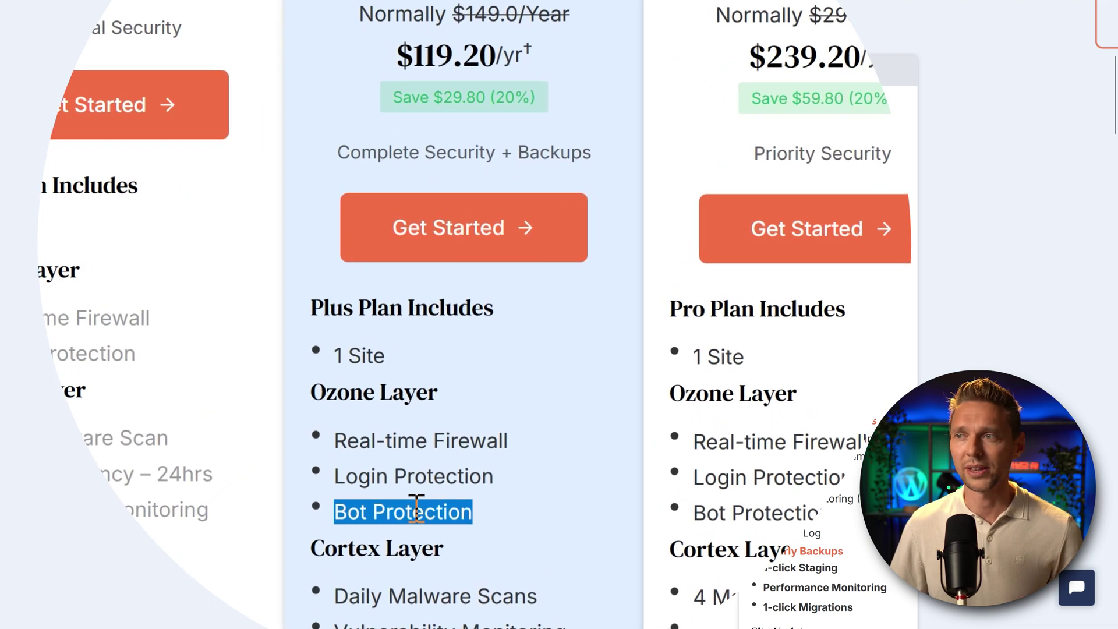
left_click(453, 556)
left_click_drag(541, 599, 331, 599)
middle_click(497, 537)
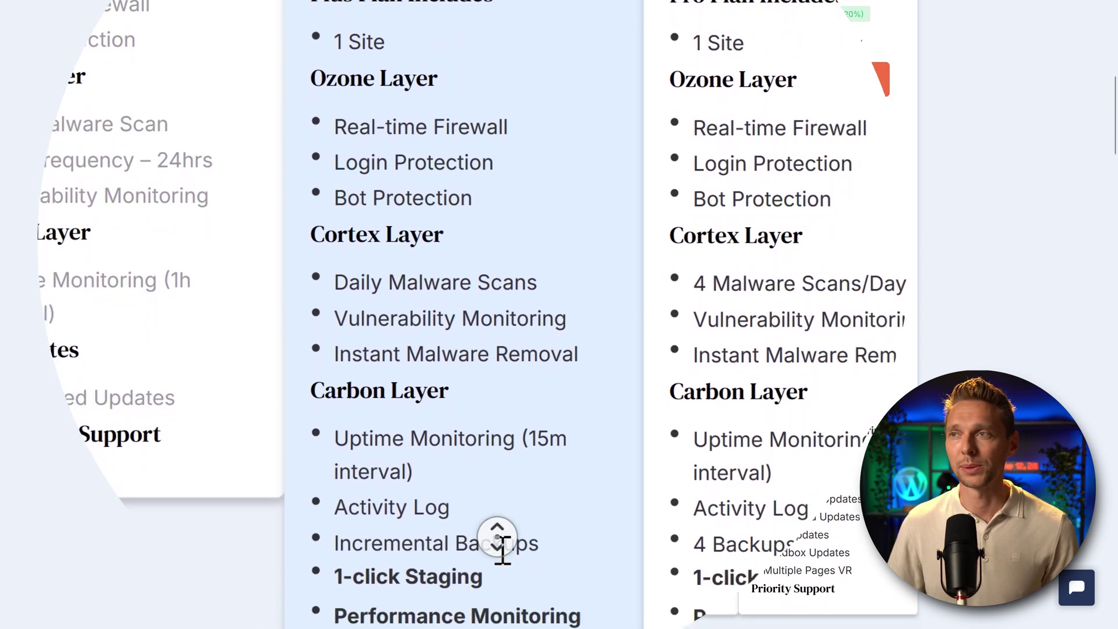
left_click(502, 550)
mouse_move(574, 269)
left_mouse_down()
mouse_move(364, 283)
mouse_move(333, 272)
left_mouse_up()
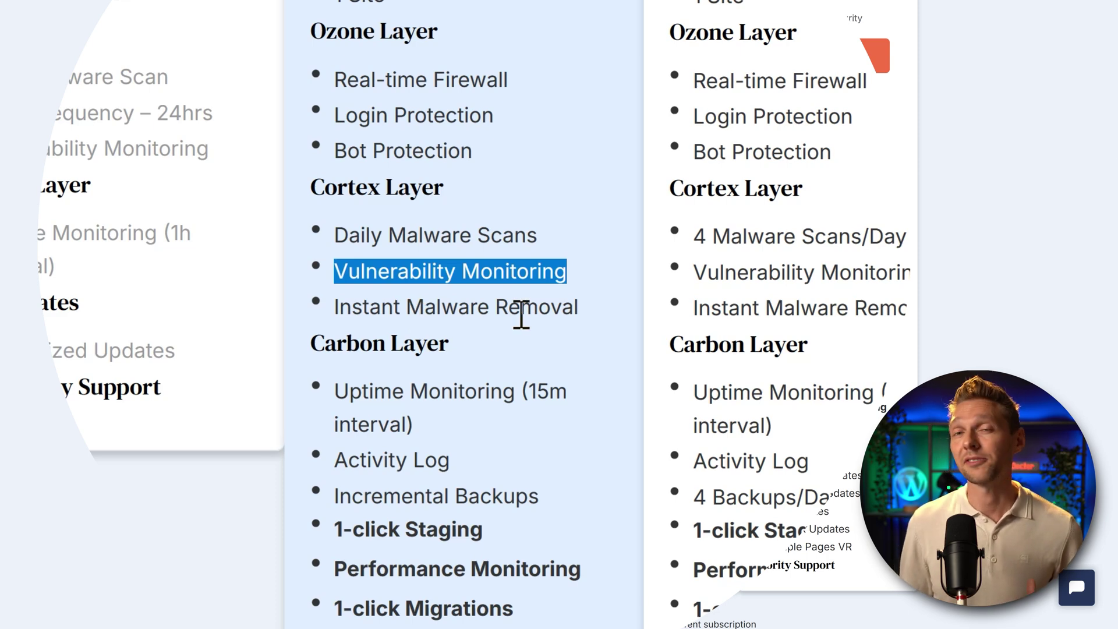
left_click_drag(576, 308, 333, 308)
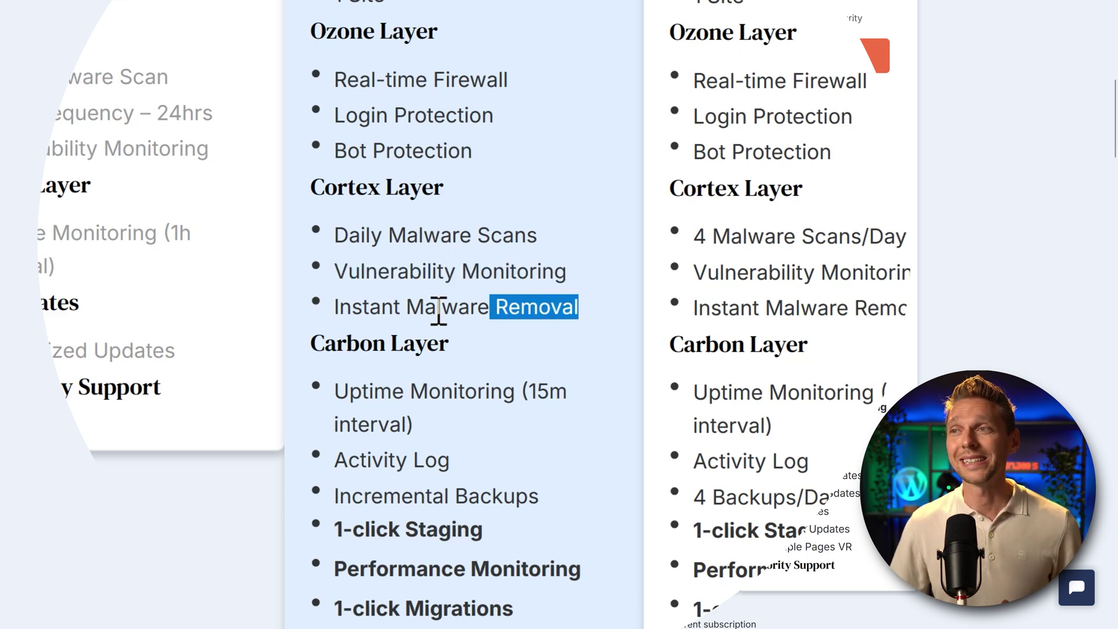
left_click(542, 346)
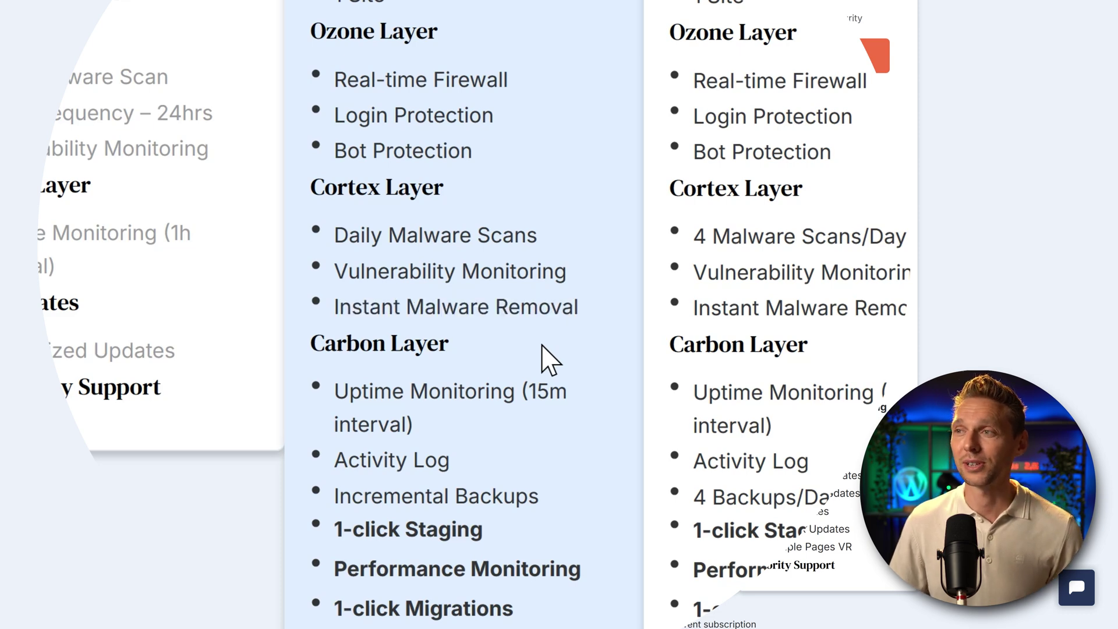
left_click_drag(412, 425, 325, 406)
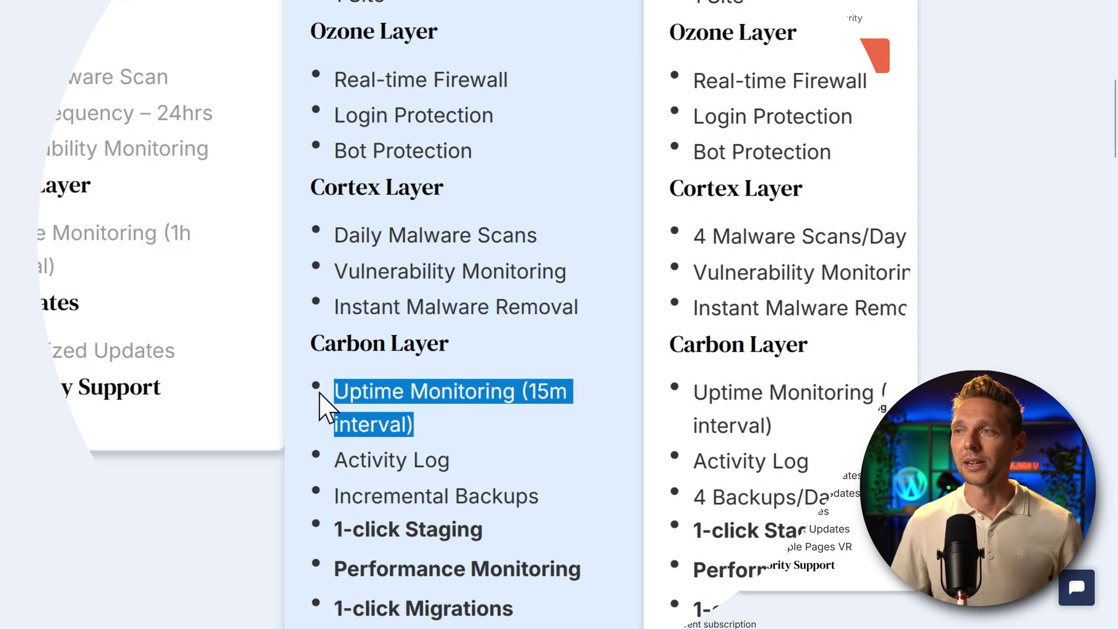
left_click_drag(451, 462, 337, 463)
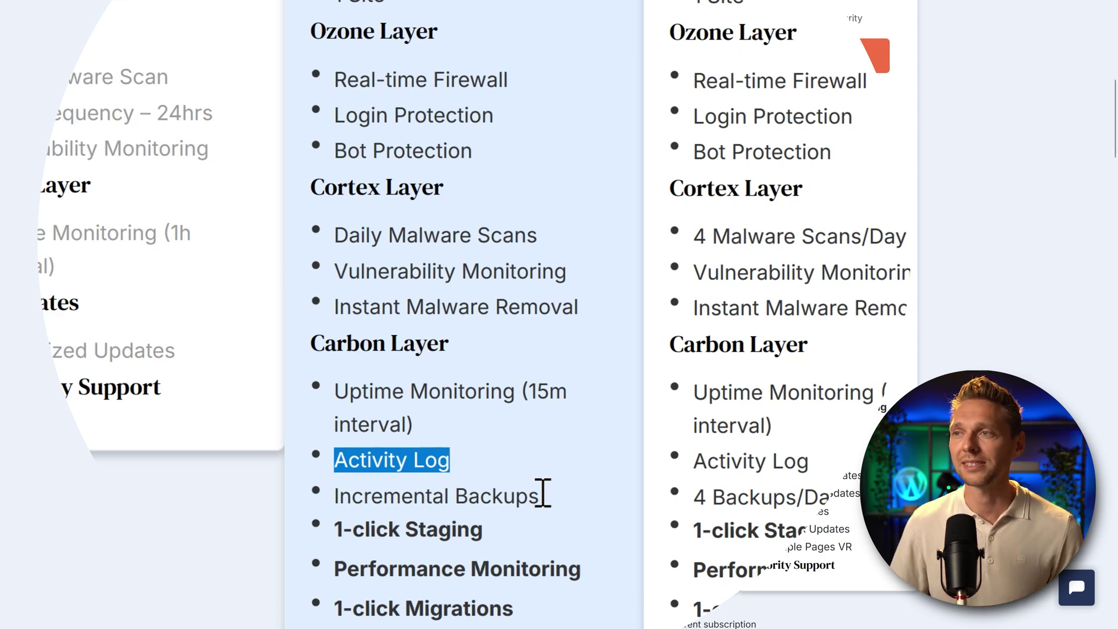
left_click_drag(541, 495, 349, 504)
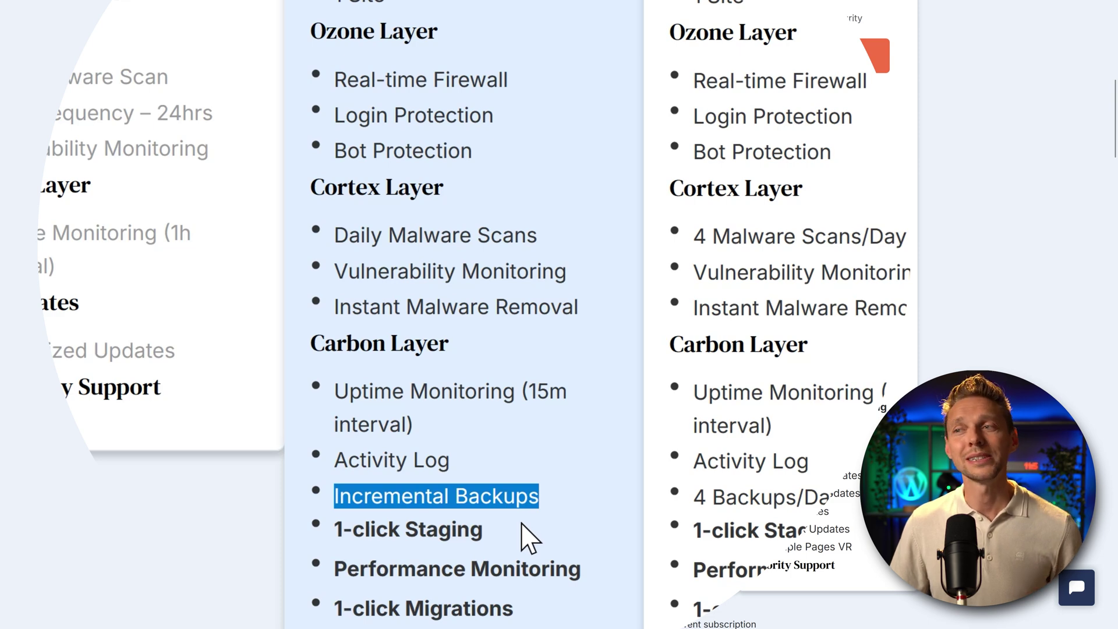
left_click(528, 537)
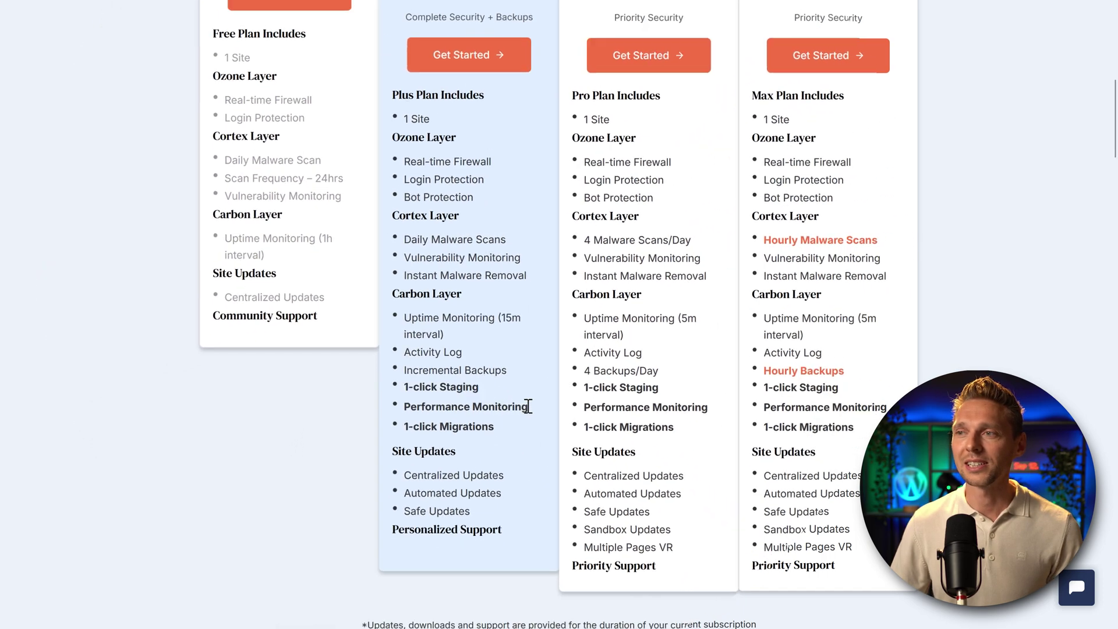
left_click_drag(528, 406, 404, 407)
left_click_drag(494, 426, 433, 426)
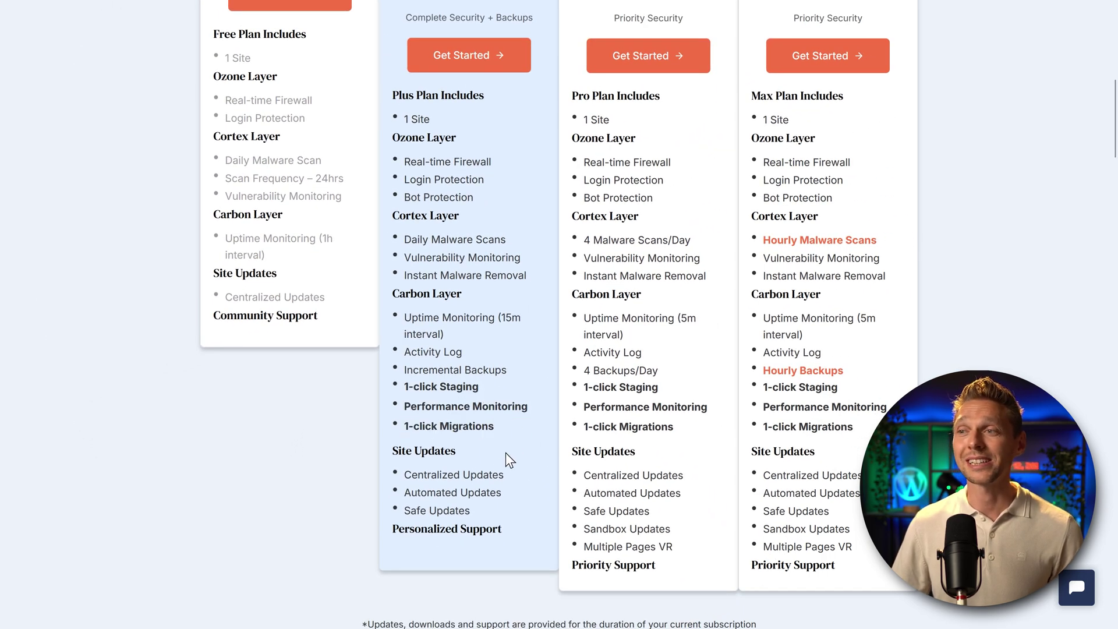
scroll(502, 466, "up", 3)
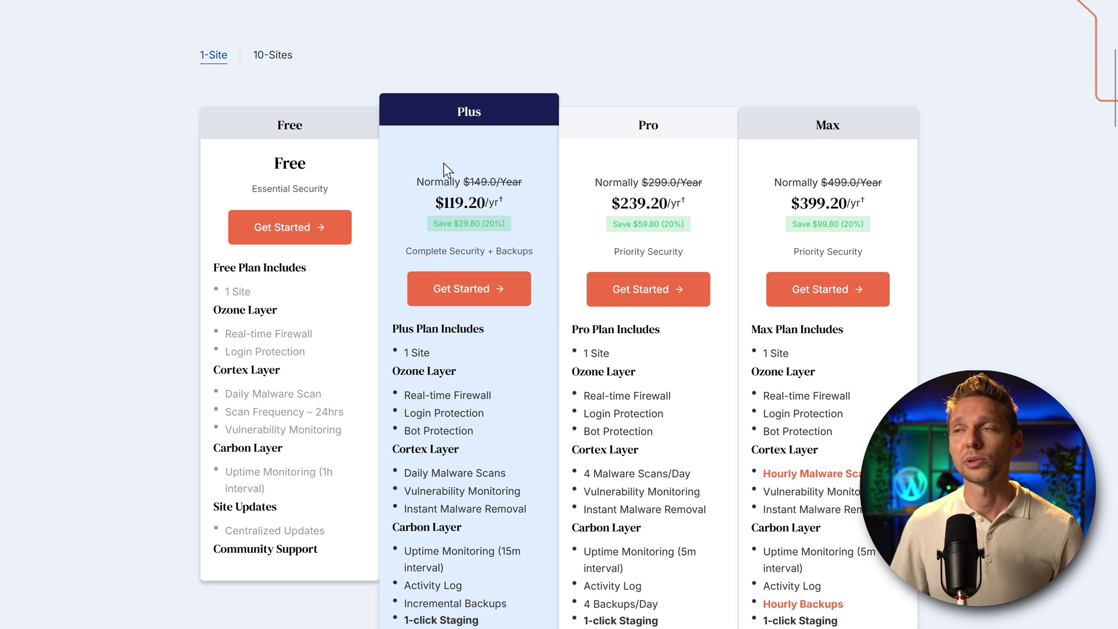
Sign up for MalCare, install its plugin on the site and initiate the sync
left_click(485, 298)
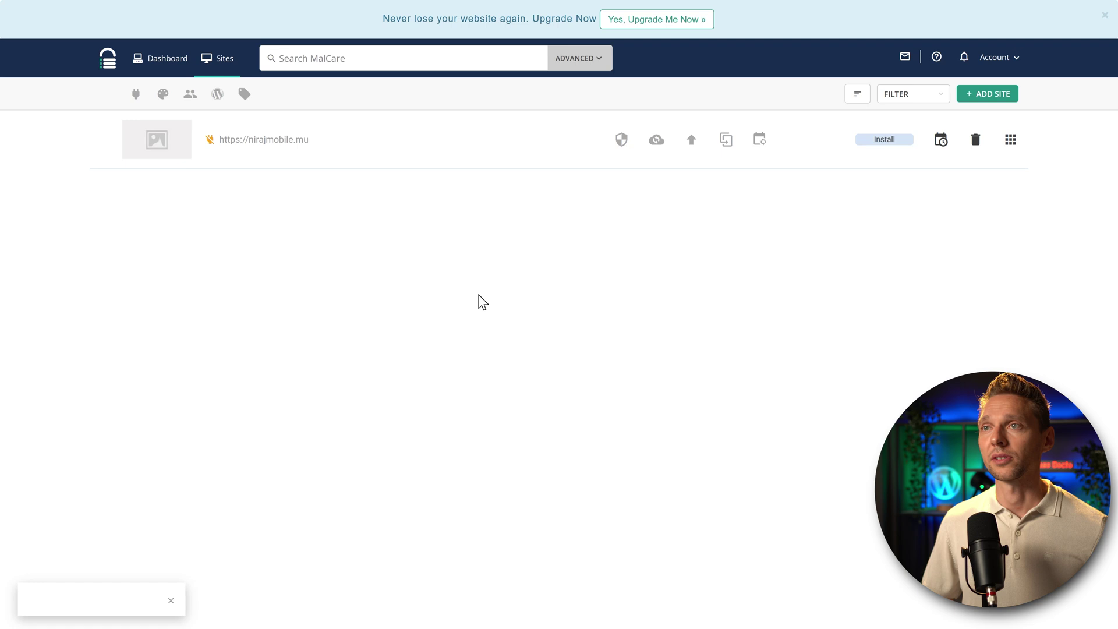
left_click(884, 143)
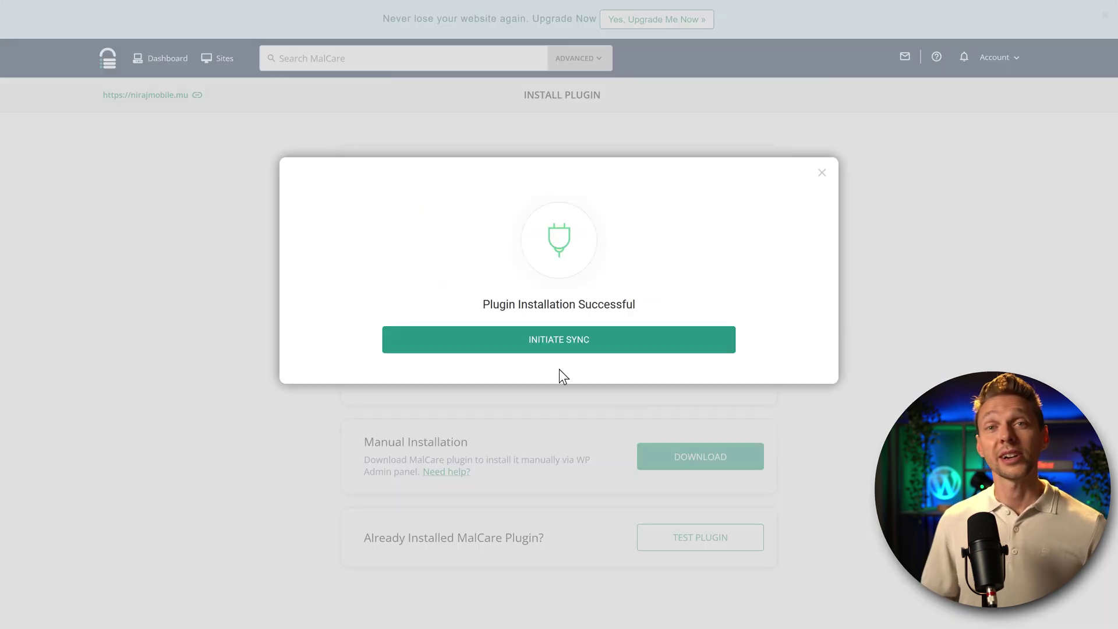
left_click(563, 347)
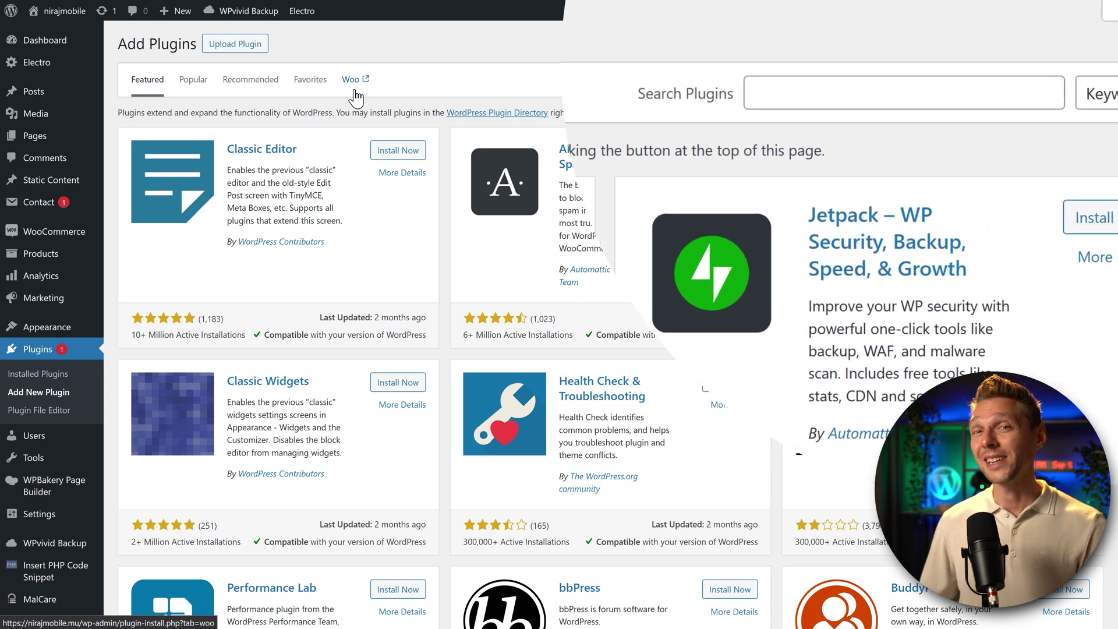
Install and activate the Advanced File Manager plugin and go to its File Manager page
left_click(890, 98)
type("Advanced File Manager")
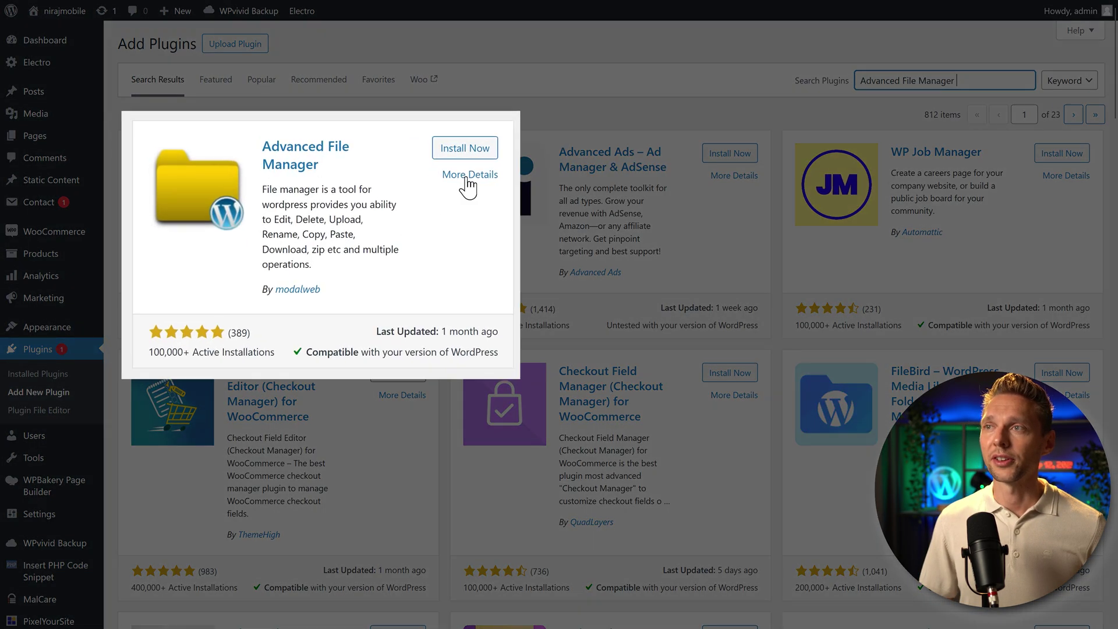
left_click(599, 137)
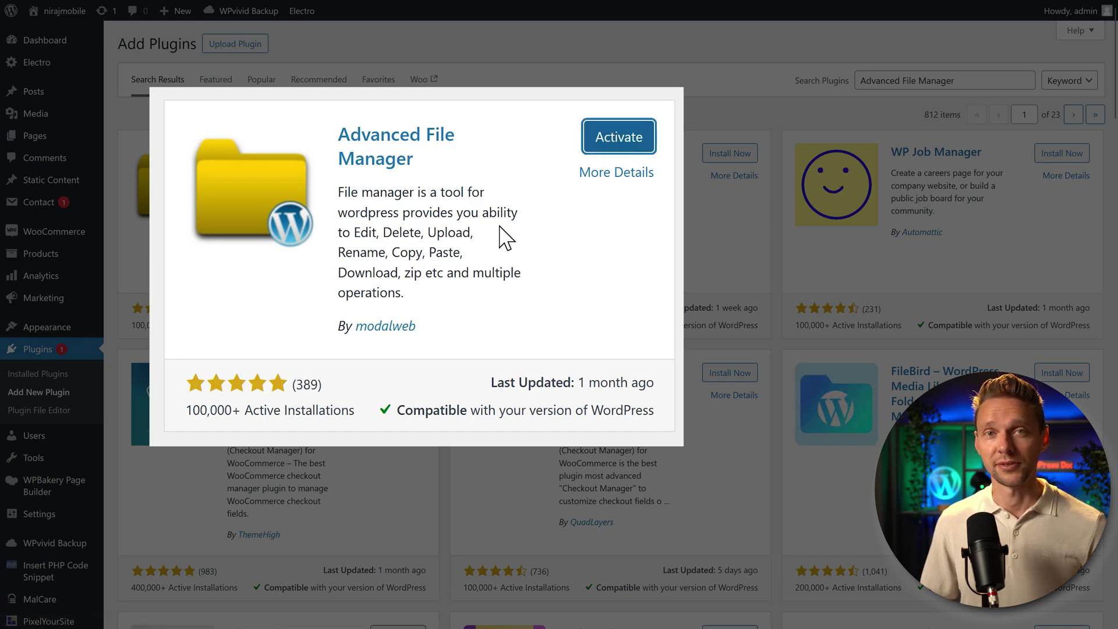
left_click(618, 137)
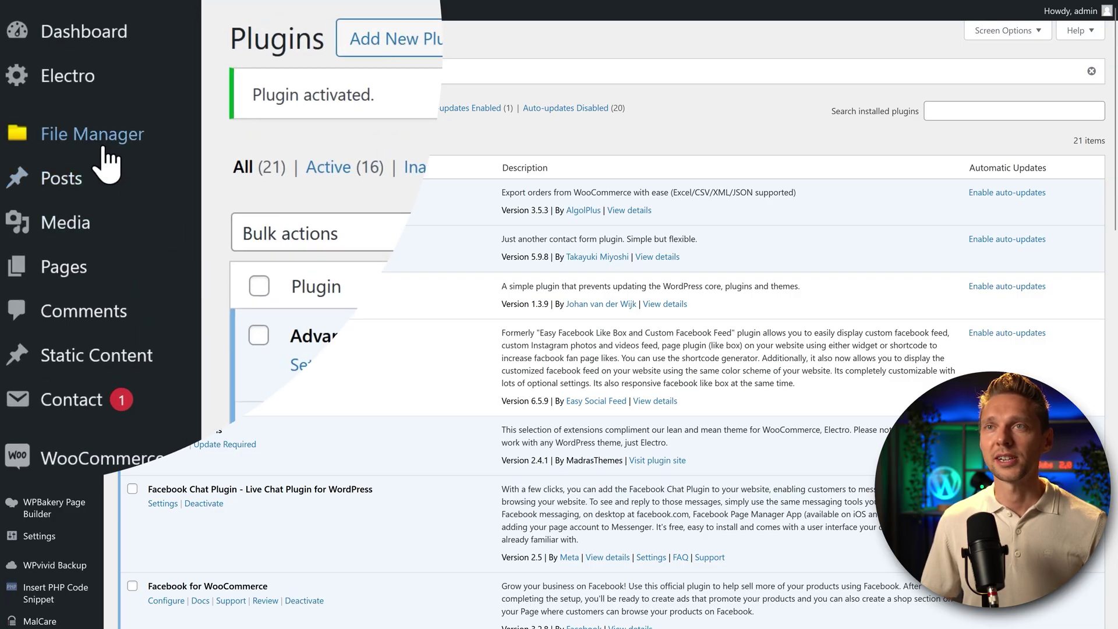
mouse_move(92, 134)
left_click(281, 147)
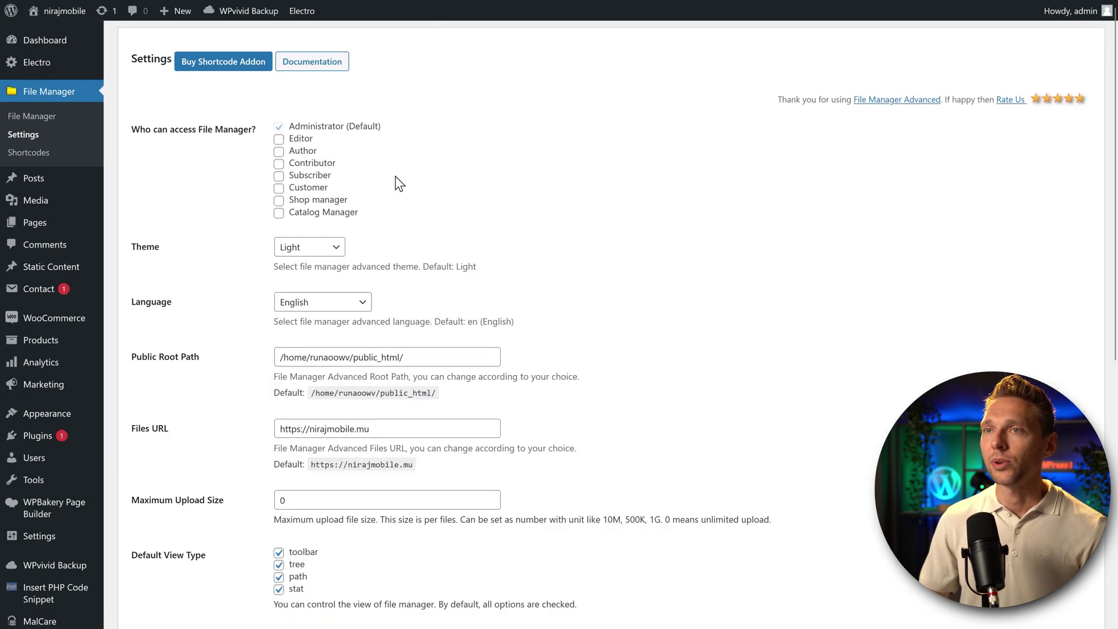
scroll(179, 331, "down", 1)
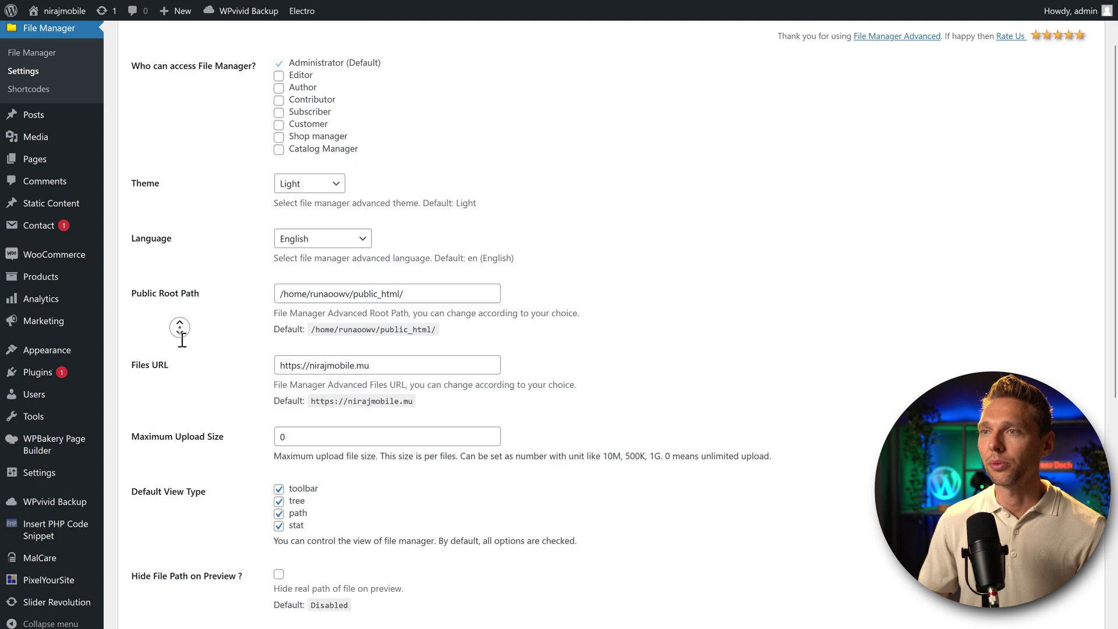
Trim the Public Root Path from public_html/runaoowv/ down to /home/ and save the settings
left_click(357, 277)
key("BackSpace")
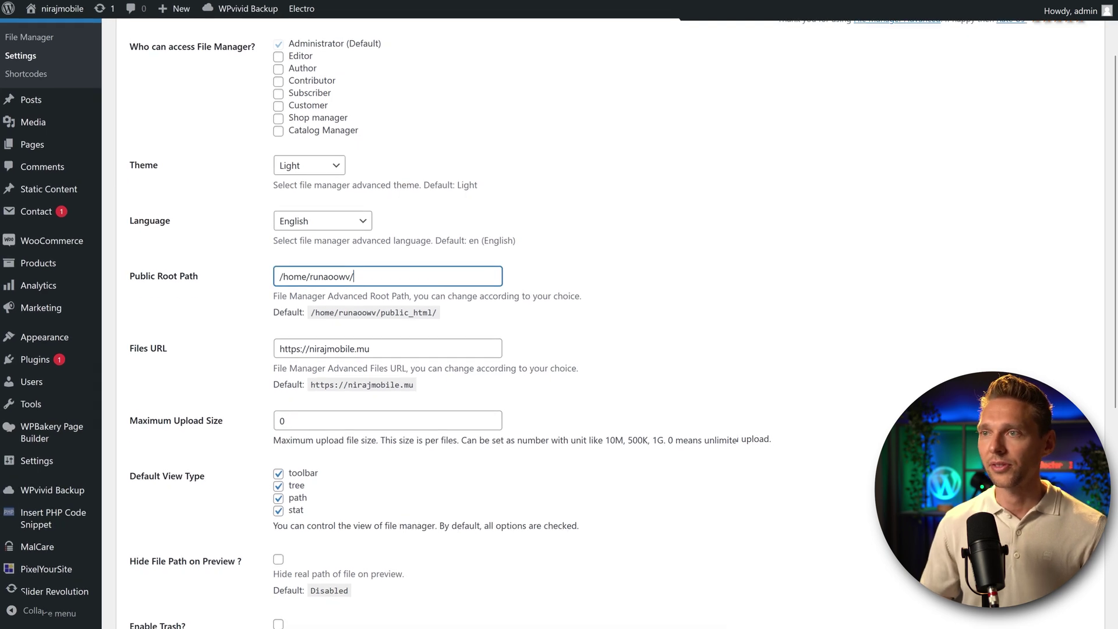
left_click_drag(476, 277, 310, 277)
right_click(389, 283)
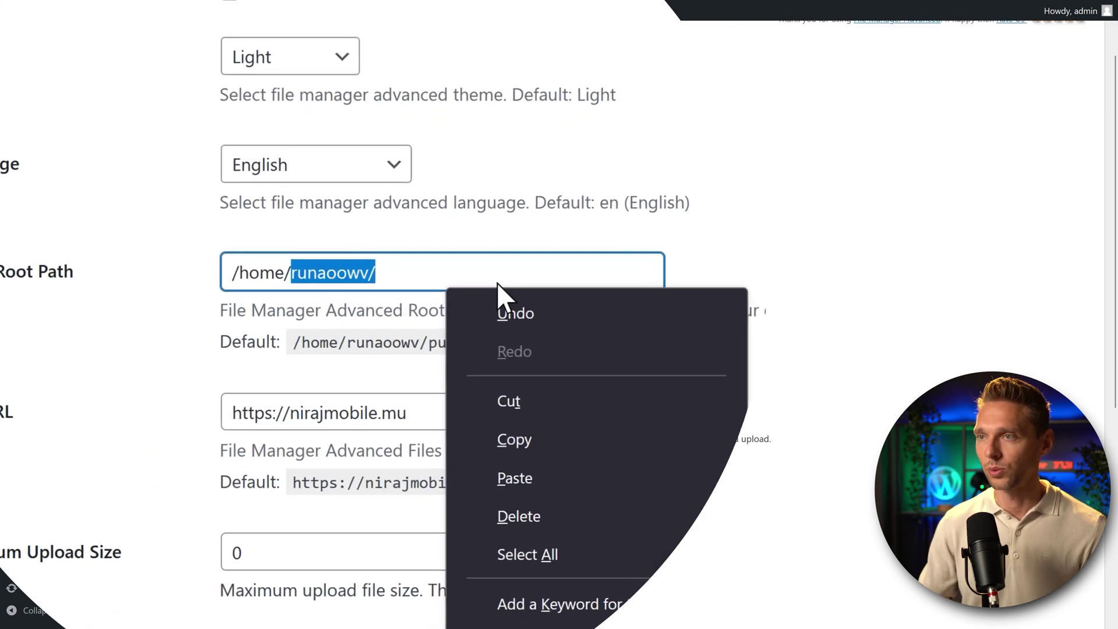
left_click(415, 277)
left_click_drag(415, 277, 293, 280)
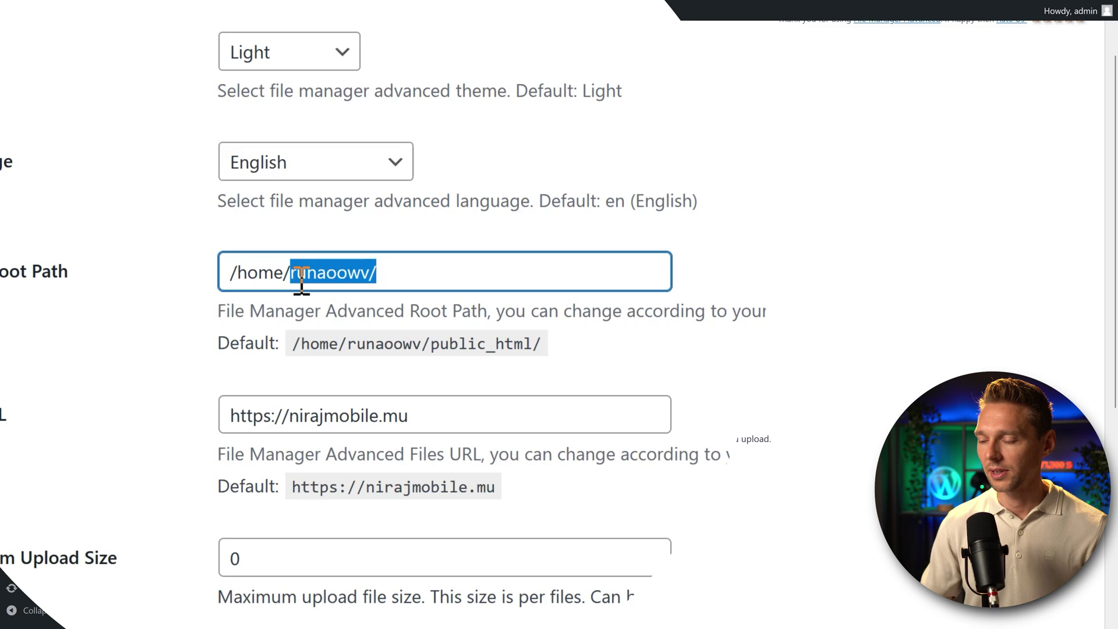
key("BackSpace")
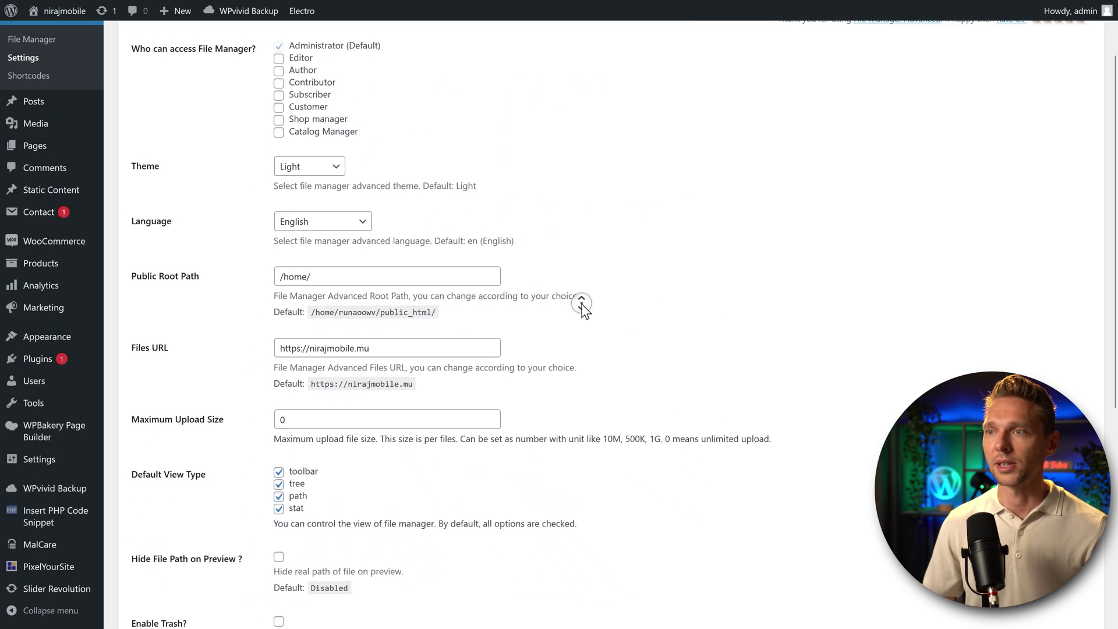
scroll(581, 306, "down", 4)
scroll(231, 396, "down", 1)
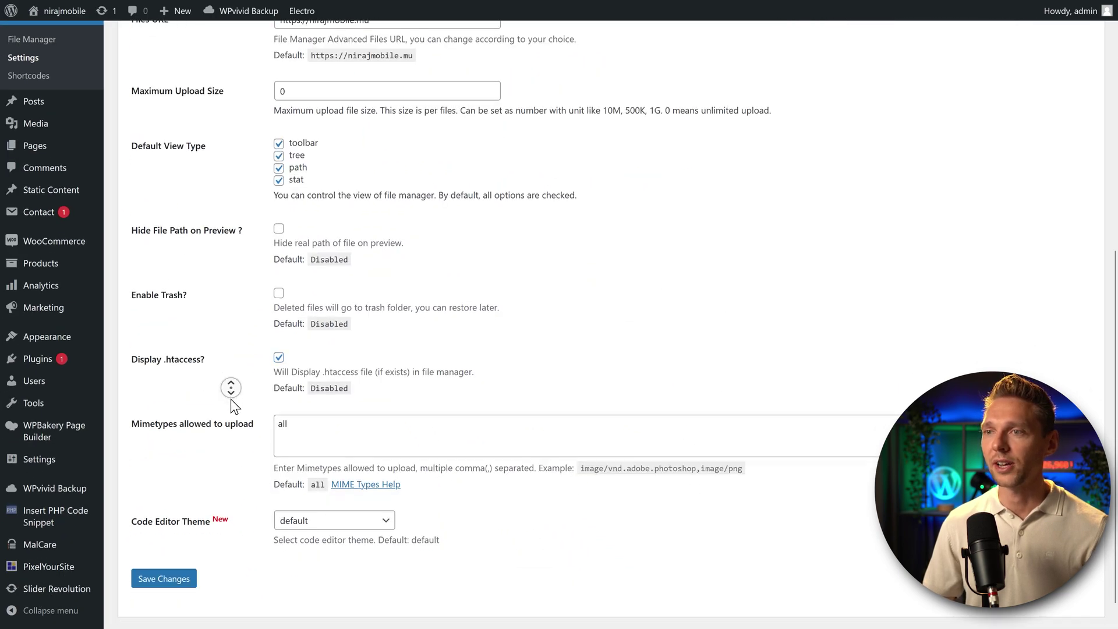
left_click(161, 553)
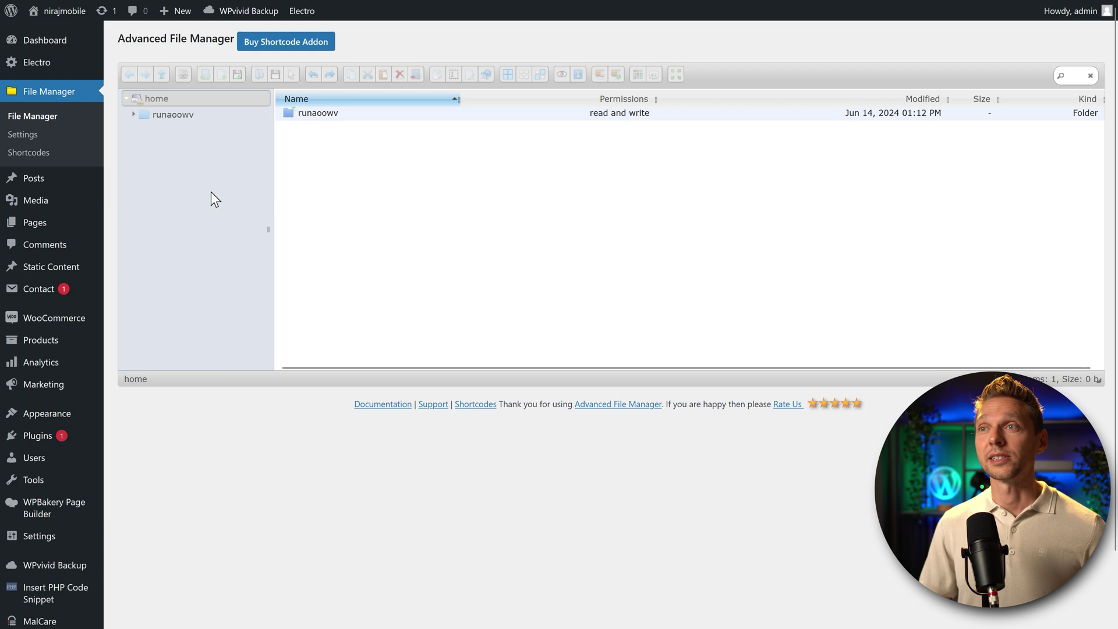
Expand the runaoowv folder and step through the hosted site folders
left_click(184, 115)
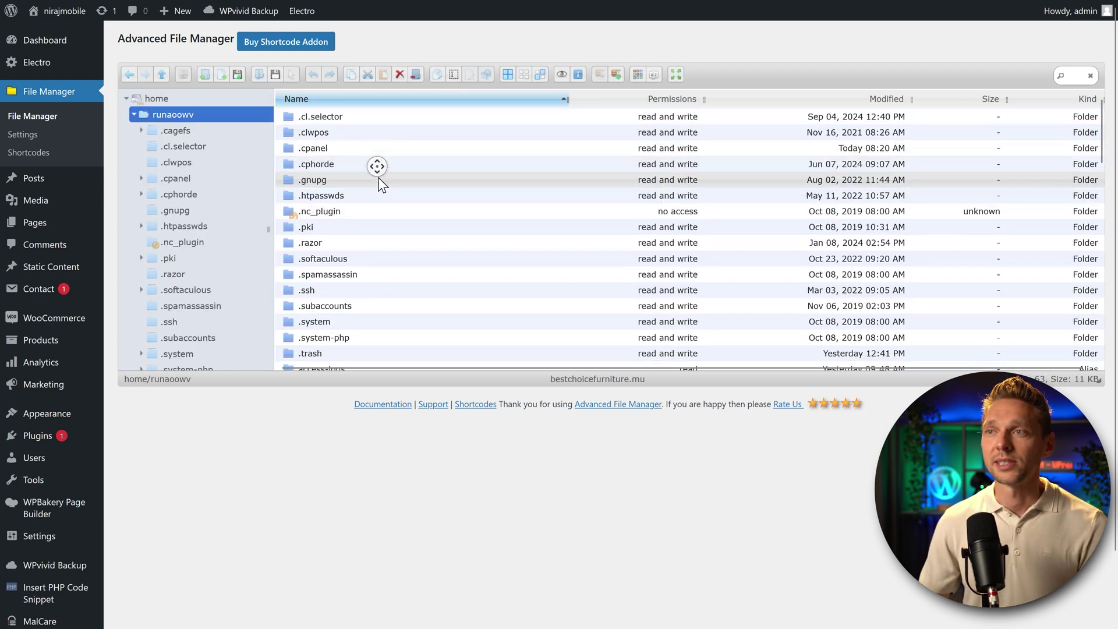
scroll(379, 183, "down", 2)
scroll(378, 184, "down", 2)
scroll(378, 184, "down", 2)
scroll(378, 184, "down", 2)
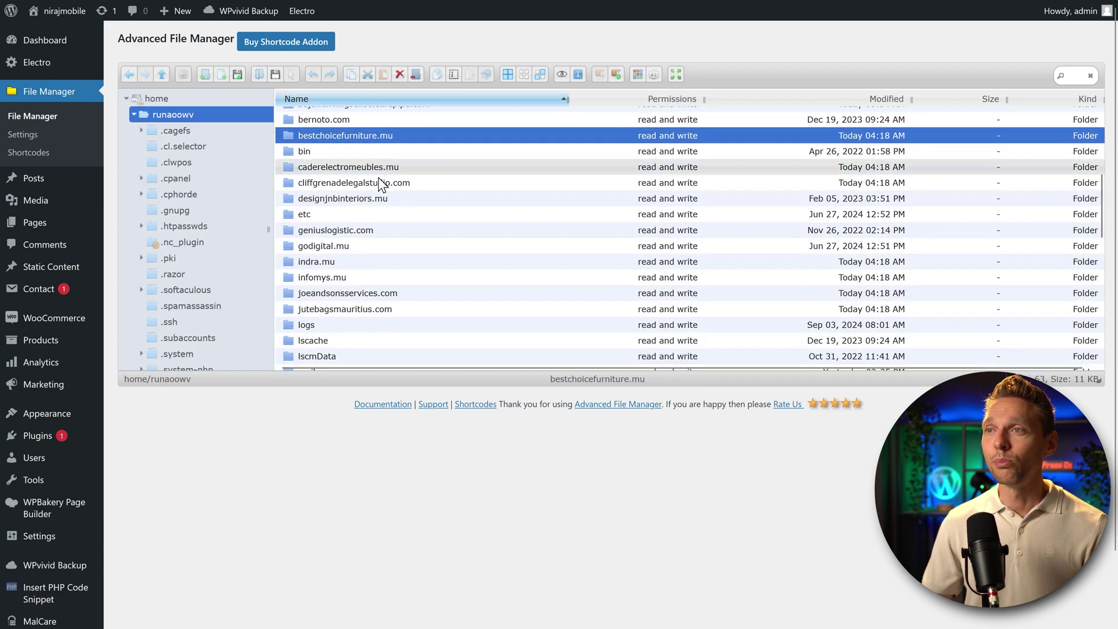
left_click(376, 166)
left_click(372, 199)
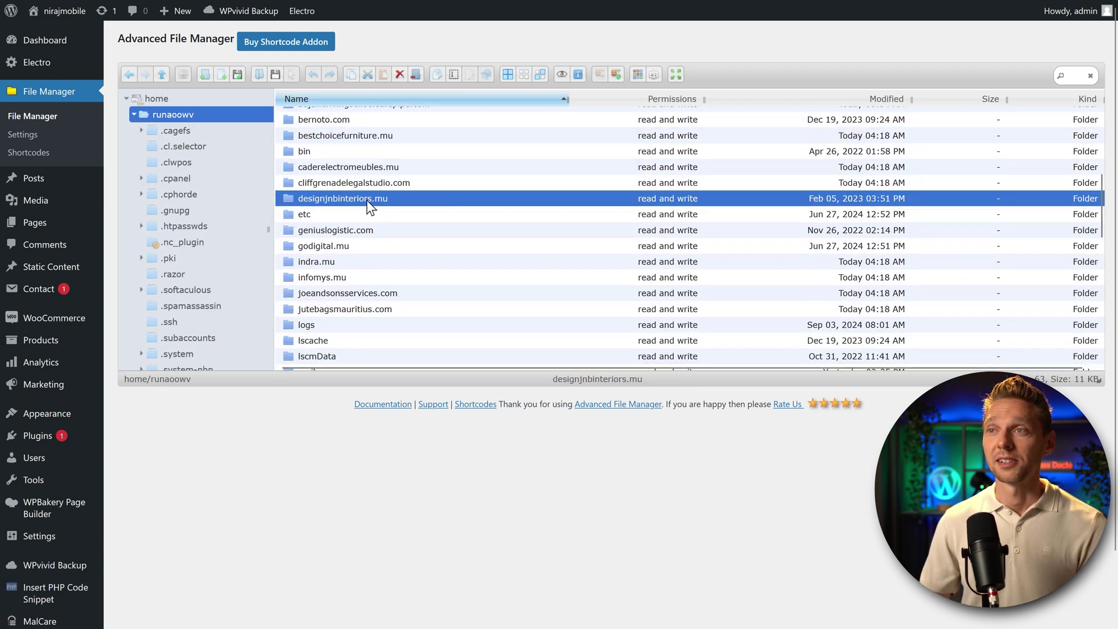
left_click(370, 233)
left_click(364, 262)
left_click(365, 309)
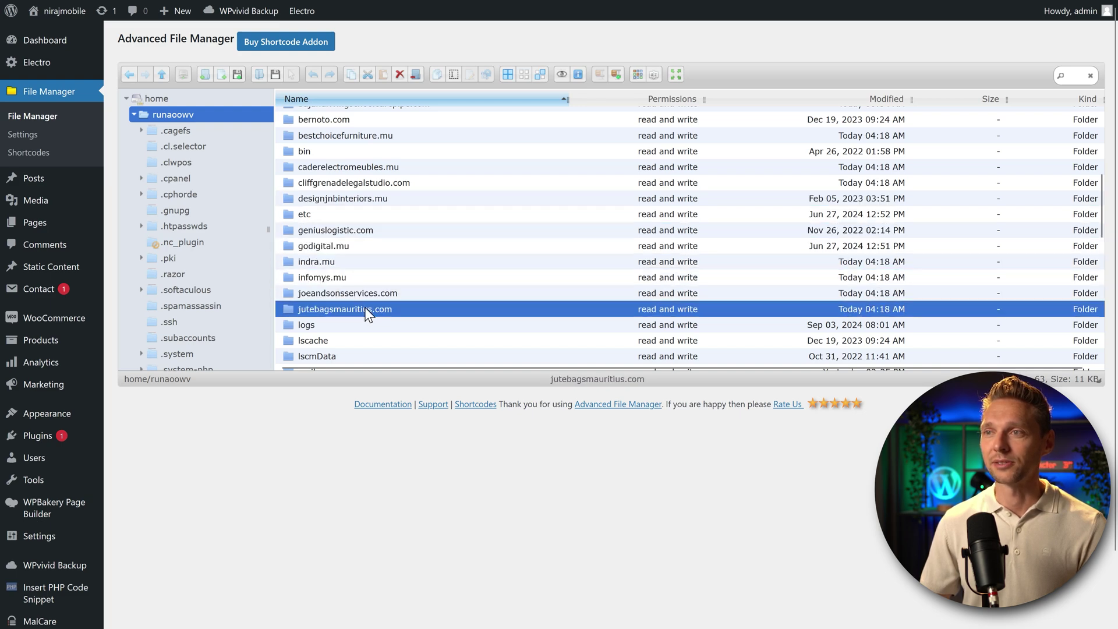
middle_click(423, 275)
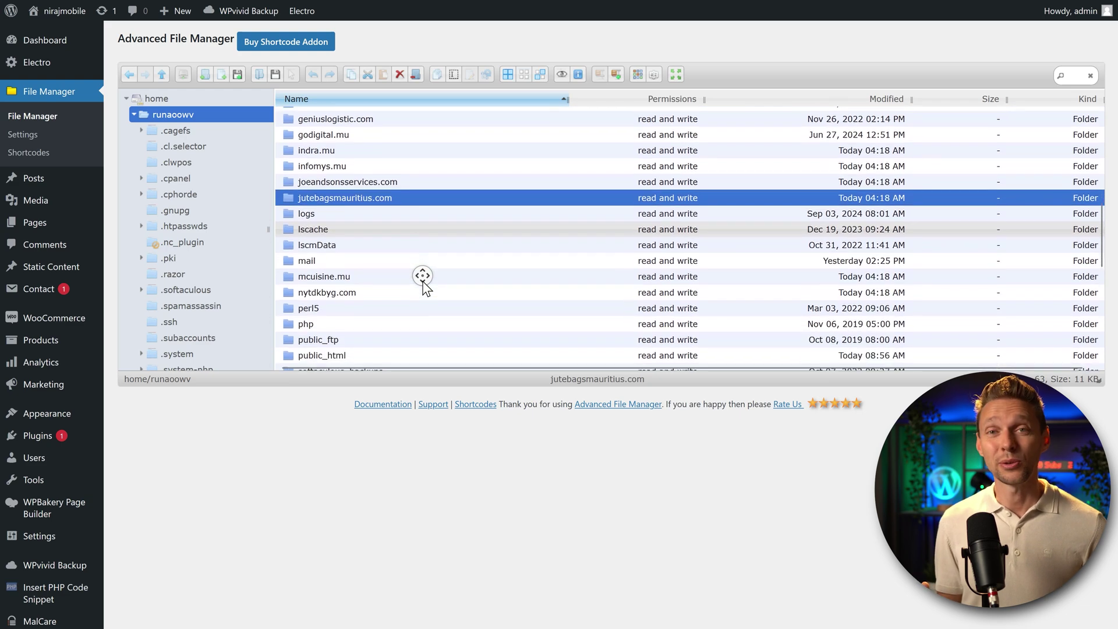
middle_click(423, 280)
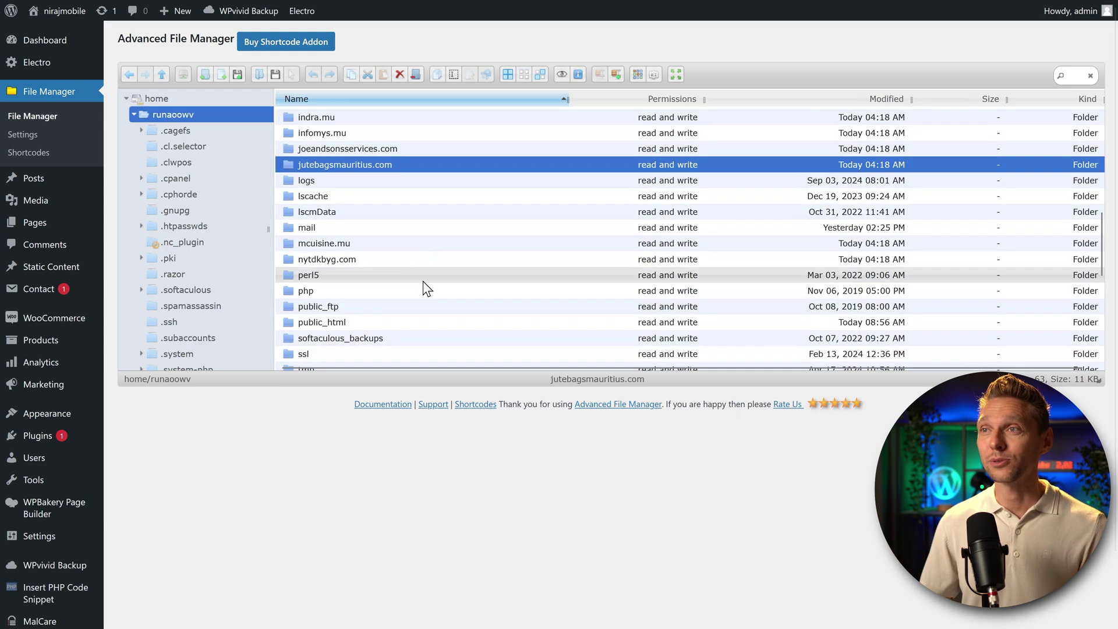
Open the joeandsonsservices.com folder listing its WordPress core files
left_click(330, 146)
double_click(337, 153)
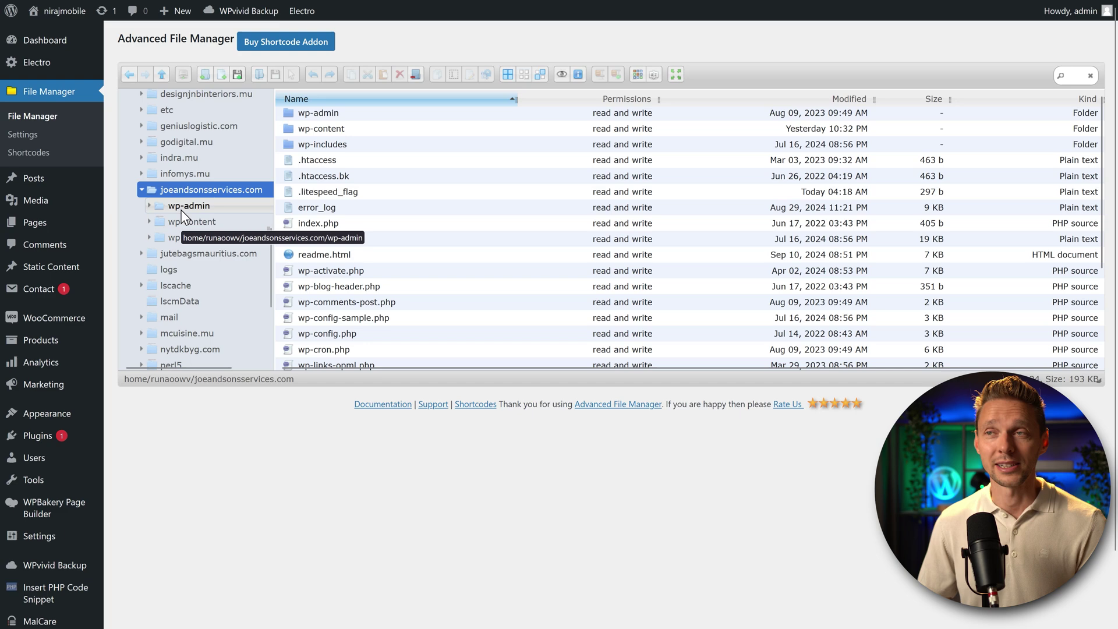
left_click(141, 189)
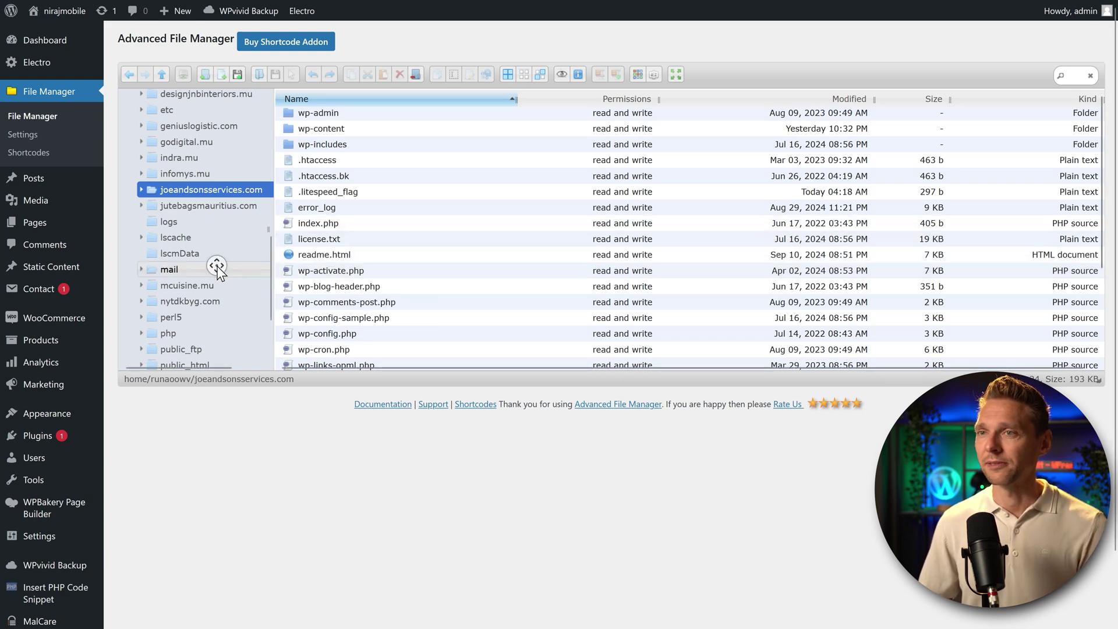
scroll(216, 265, "down", 3)
Open the slot-200 folder in public_html and view its index.html code
left_click(194, 260)
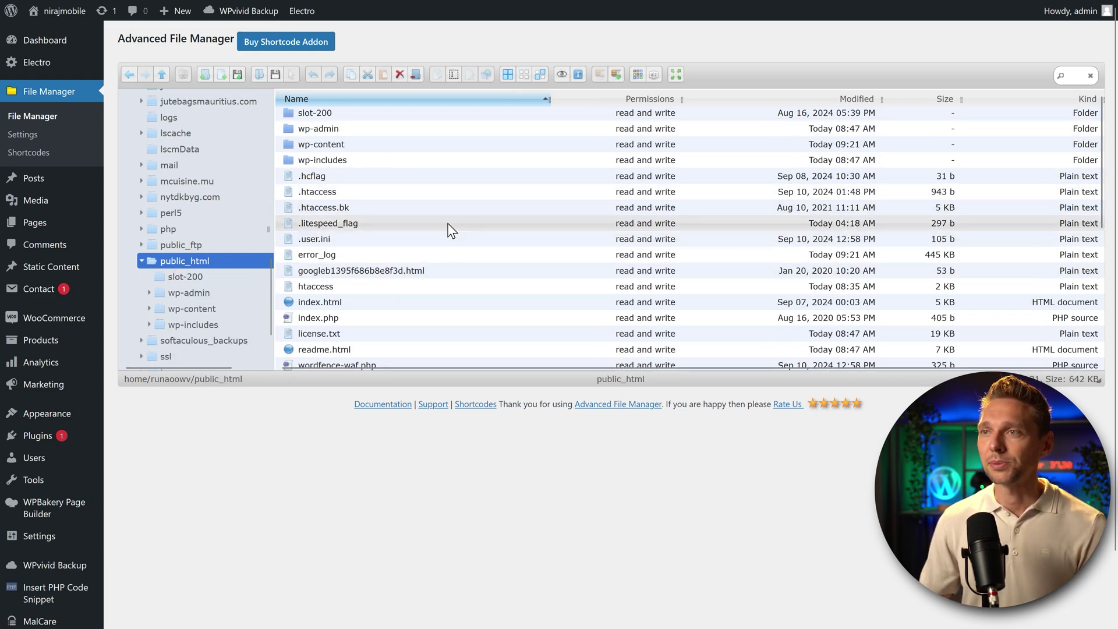
left_click(324, 115)
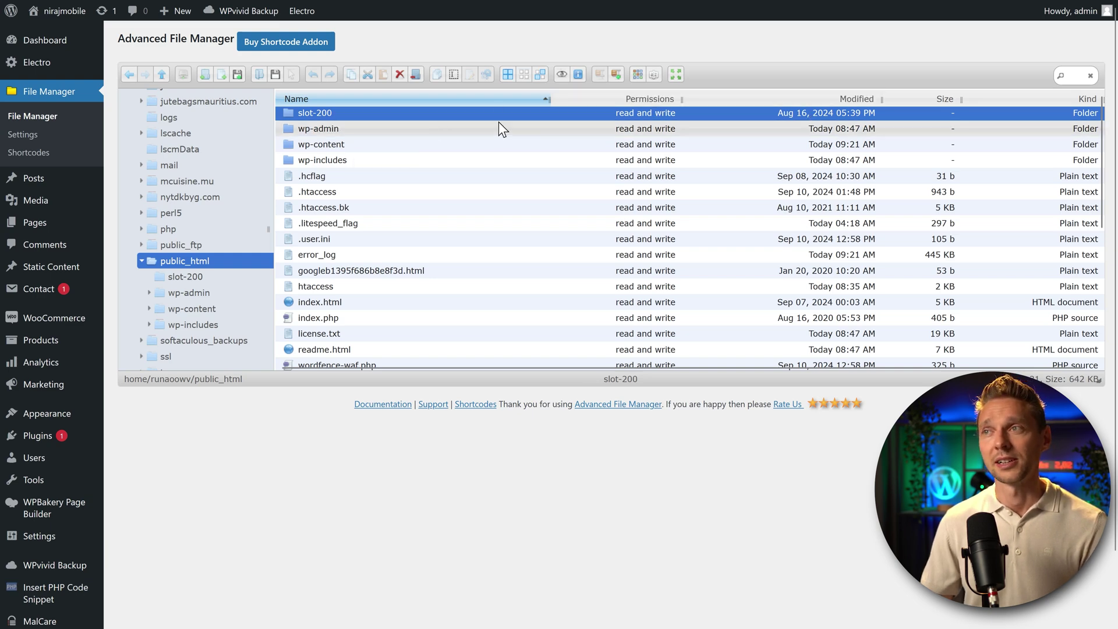
double_click(341, 111)
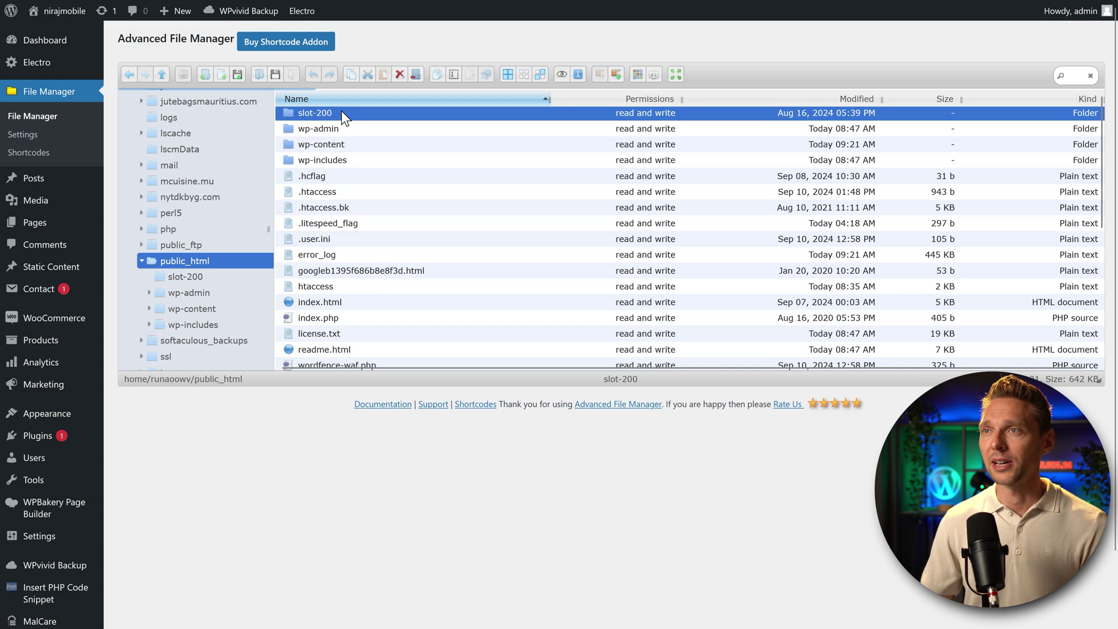
left_click(347, 121)
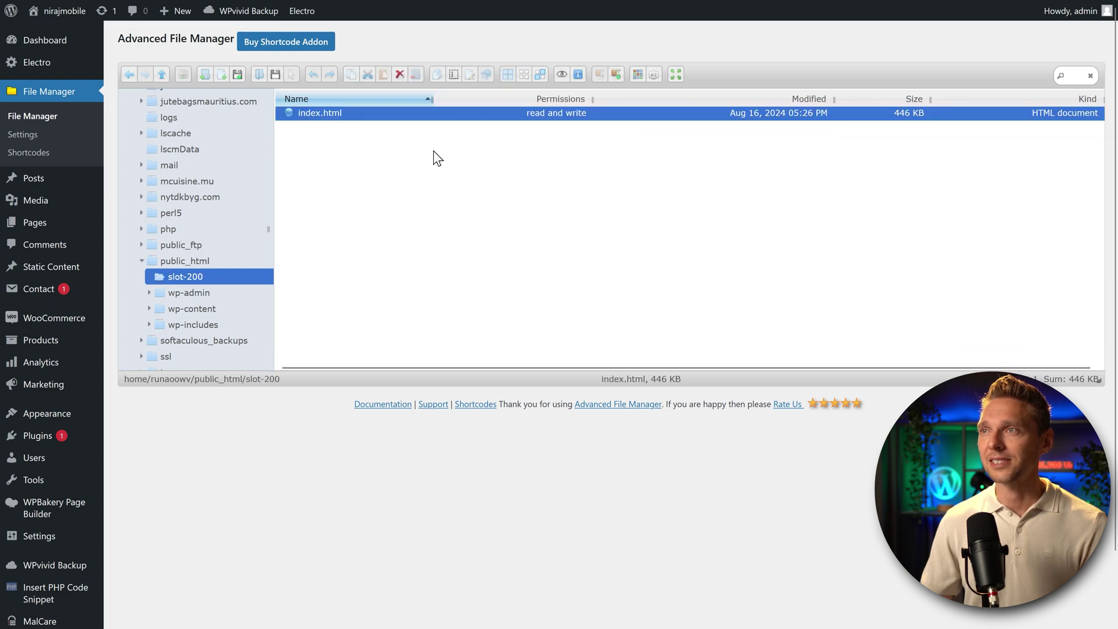
left_click(471, 76)
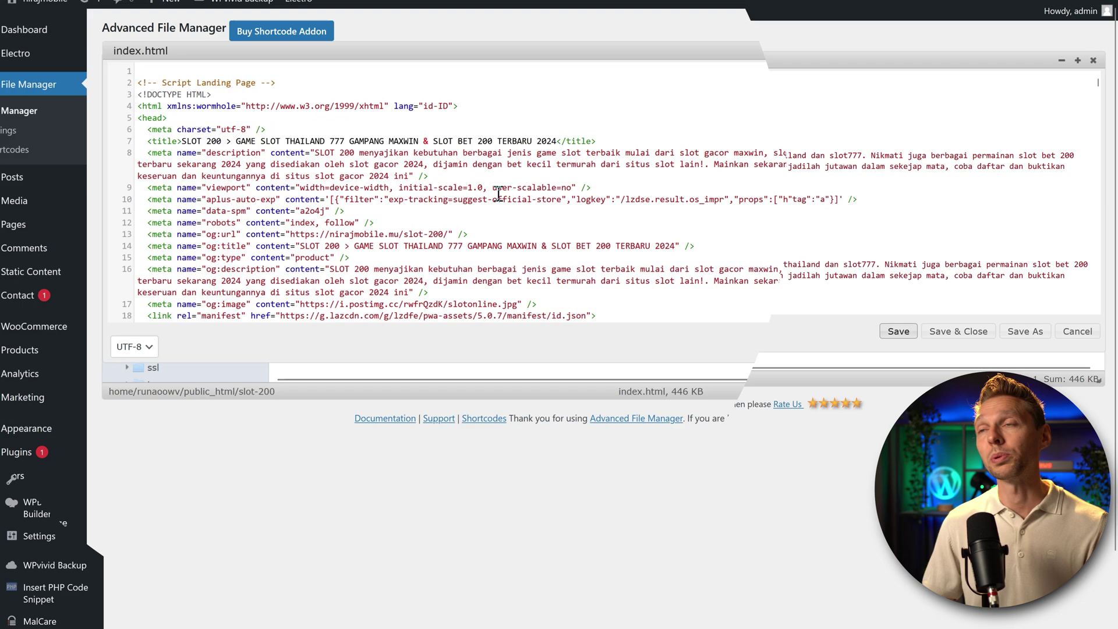
Highlight the spammy slot-game title, close the editor and return to public_html
left_click_drag(199, 124, 466, 124)
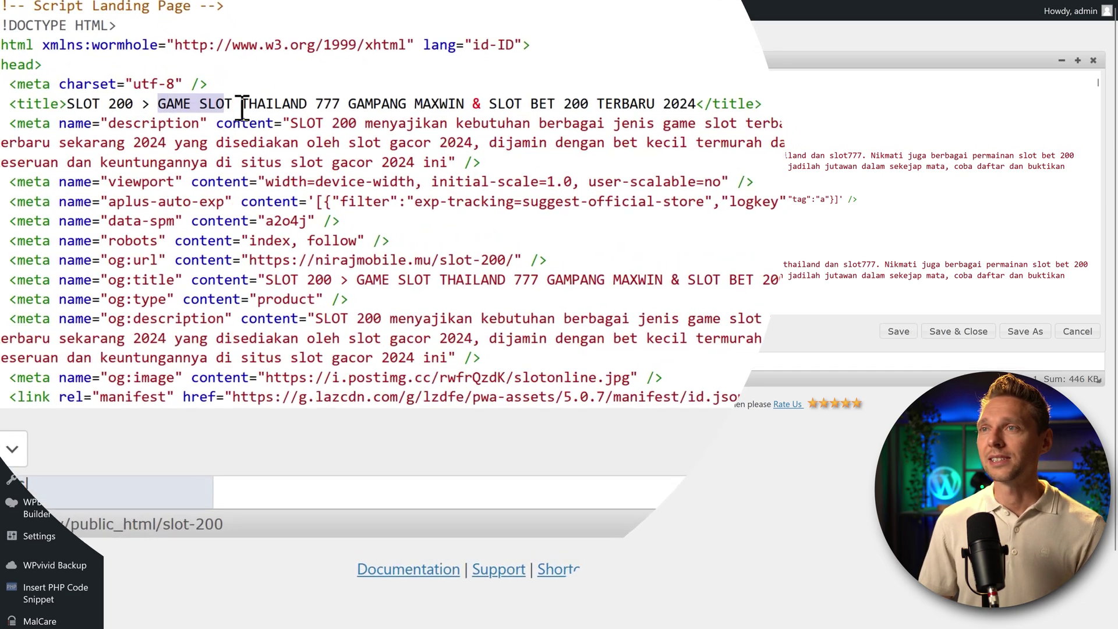
left_click(517, 84)
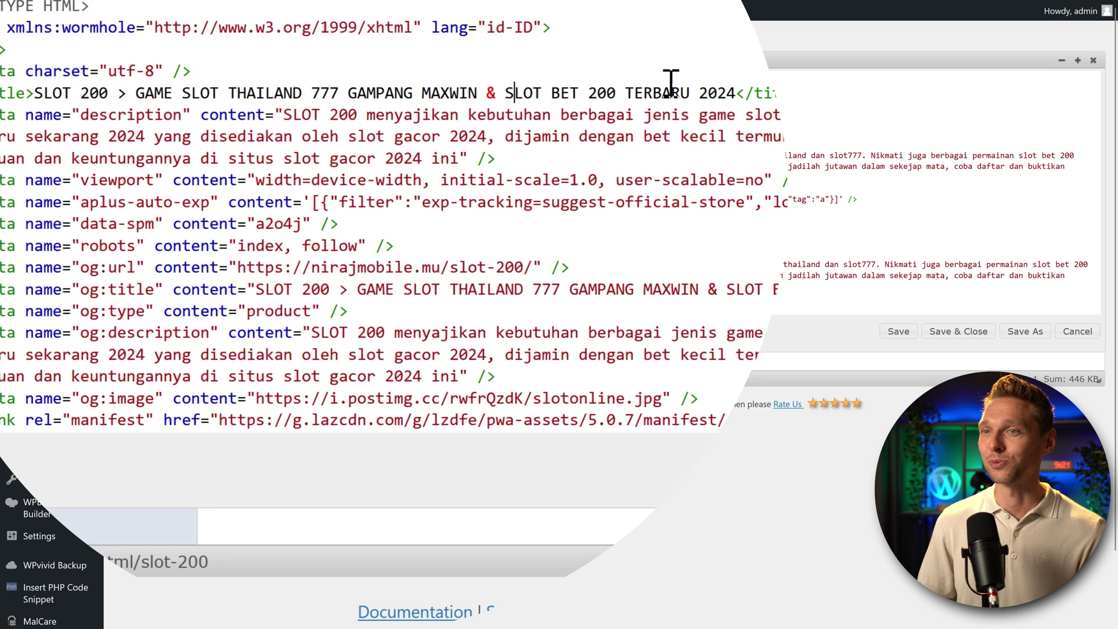
left_click(1093, 60)
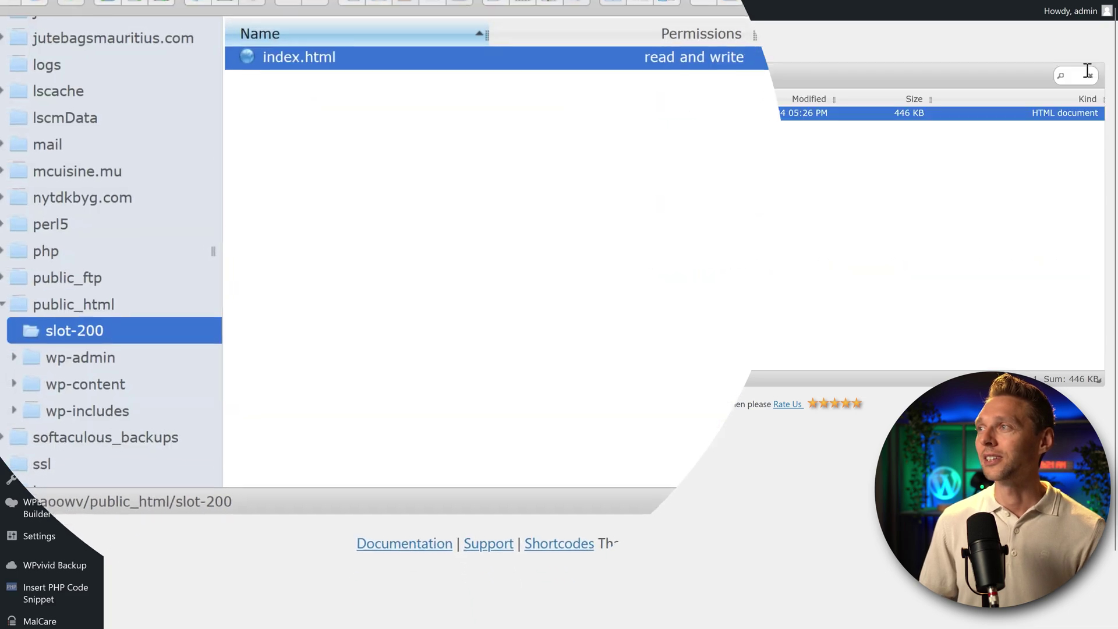
left_click(194, 263)
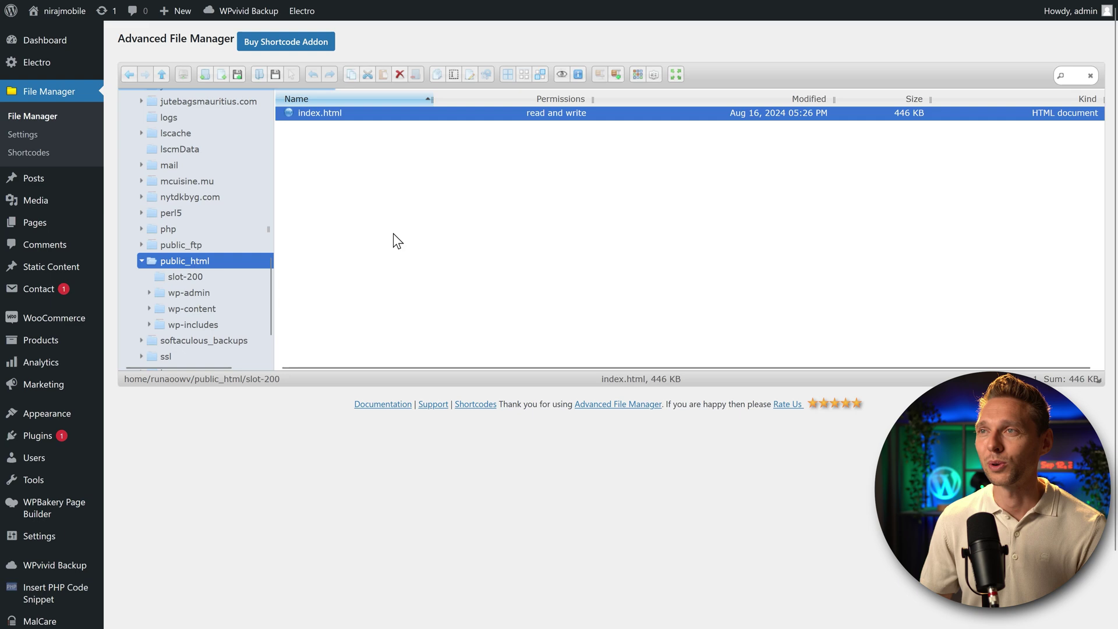
Open the site's .htaccess and highlight the long suspicious FilesMatch rule on line 5
left_click(405, 192)
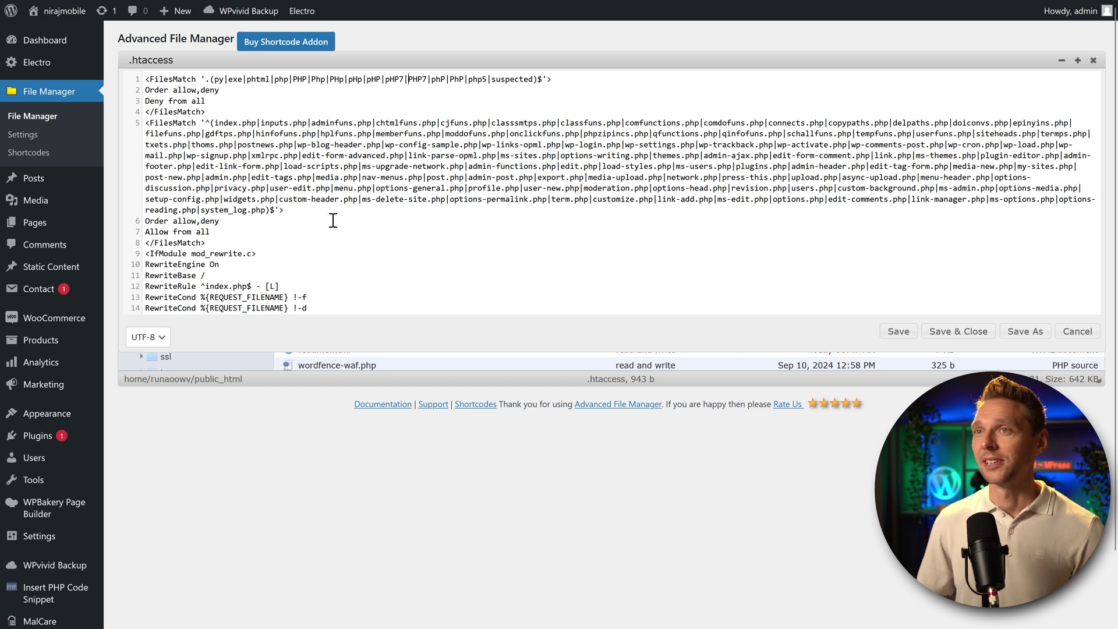
left_click_drag(149, 123, 298, 211)
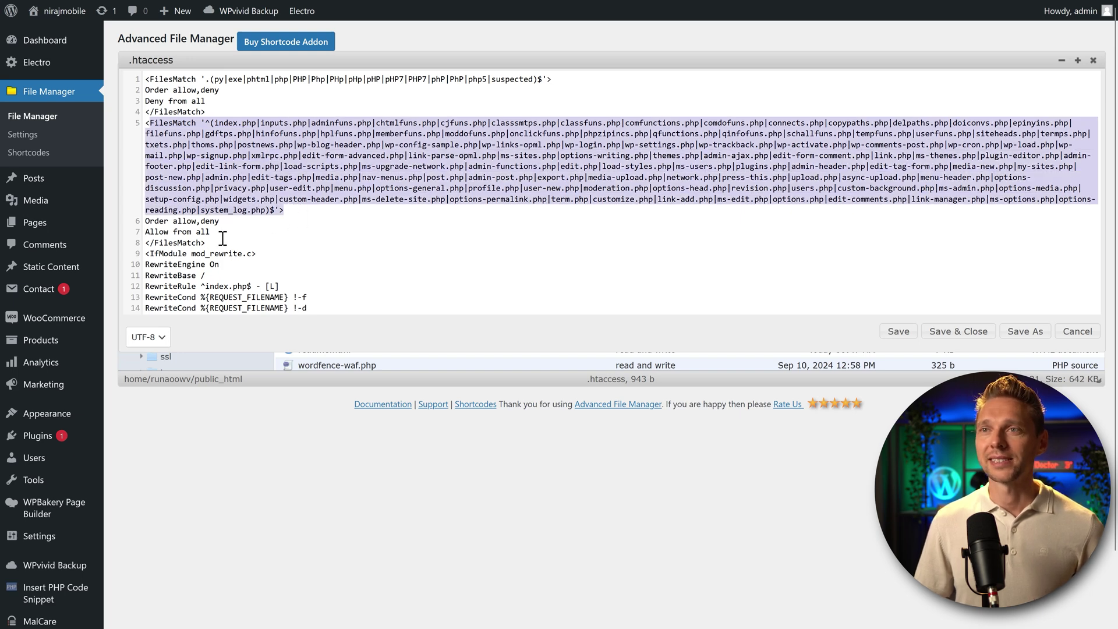
left_click(286, 214)
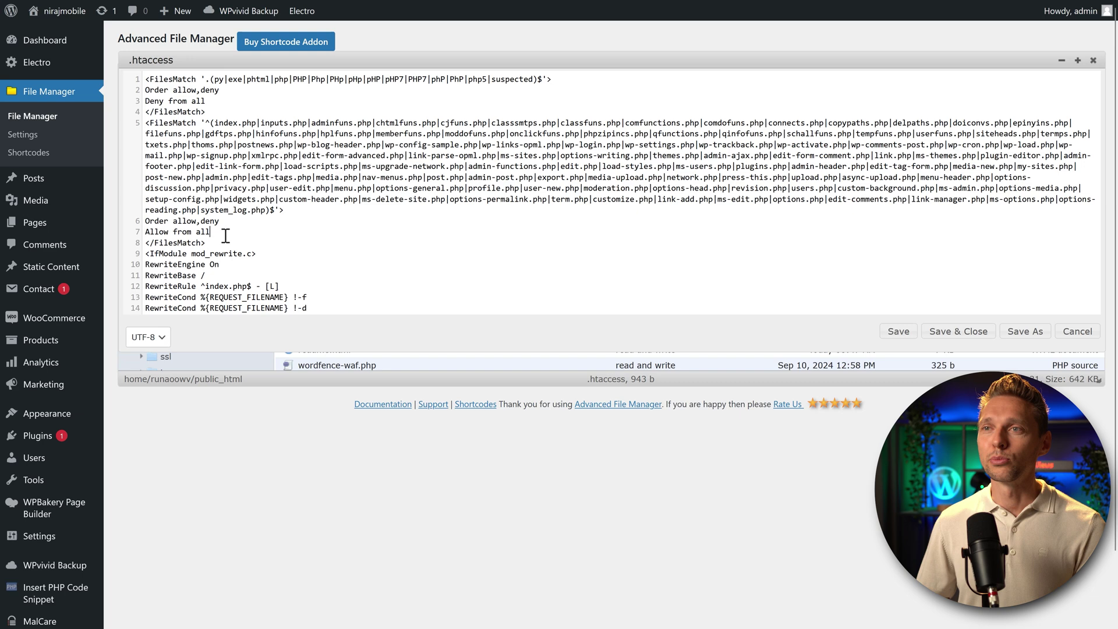
scroll(297, 278, "down", 1)
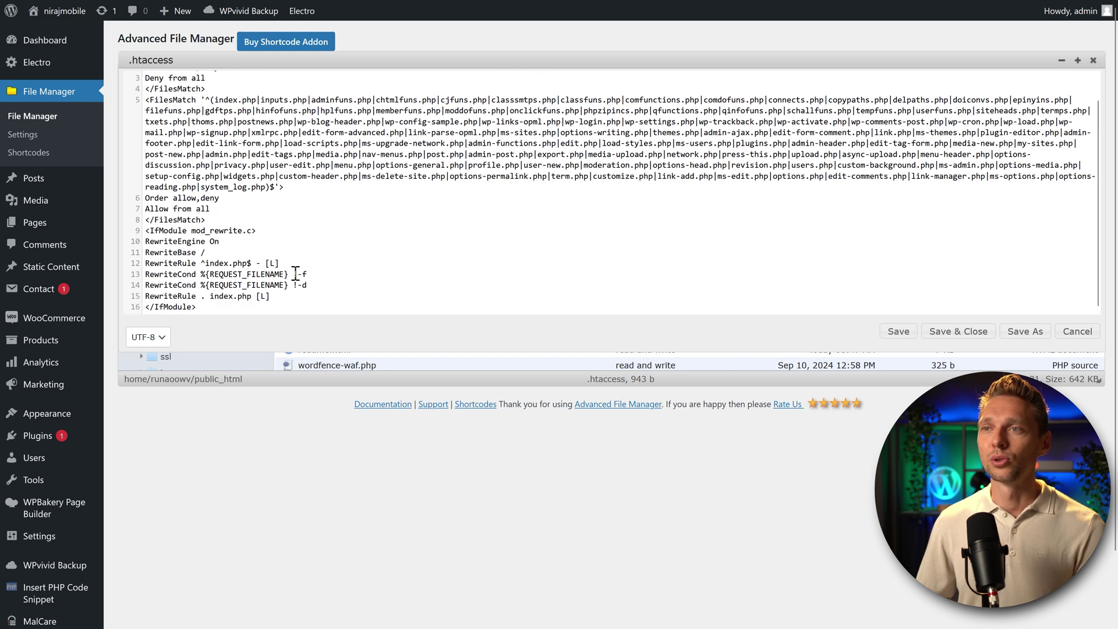
scroll(275, 249, "down", 2)
scroll(277, 209, "up", 1)
scroll(279, 200, "up", 2)
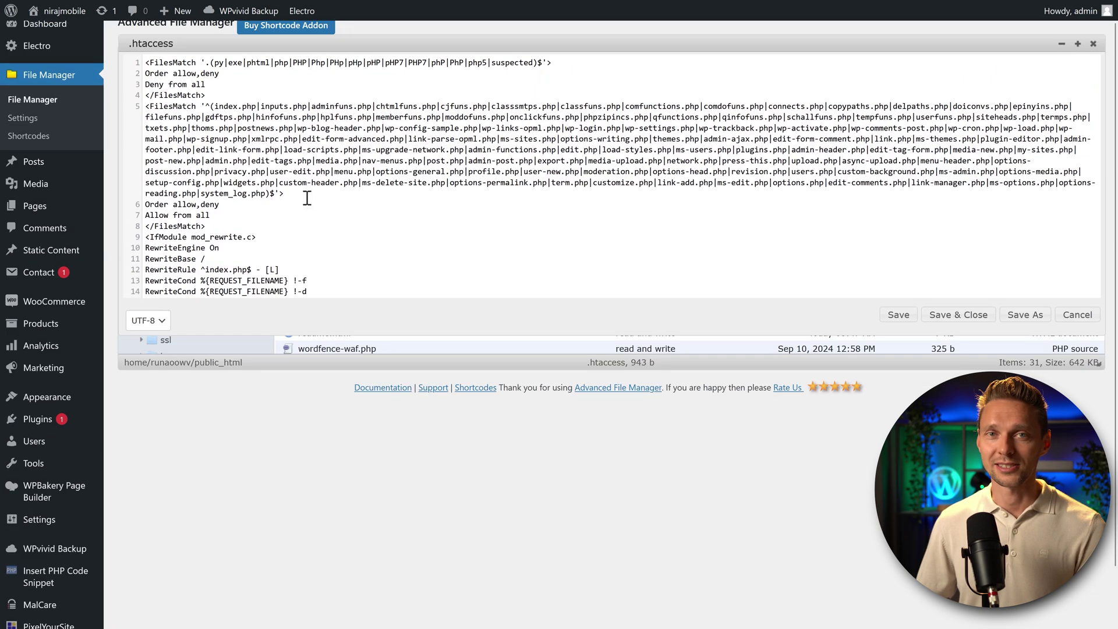
left_click_drag(197, 306, 149, 233)
Replace the entire .htaccess with the default WordPress rewrite block, save it and close the editor
key("ctrl+a")
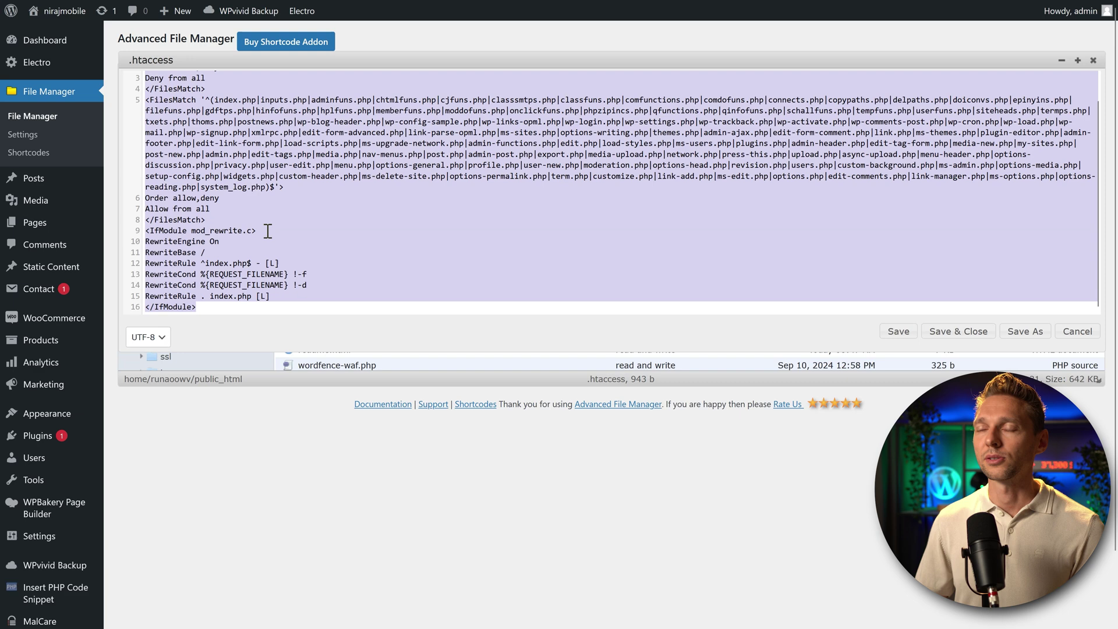
type("# BEGIN WordPress <IfModule mod_rewrite.c> RewriteEngine On RewriteBase / RewriteRule ^index\\.php$ - [L] RewriteCond %{REQUEST_FILENAME} !-f RewriteCond %{REQUEST_FILENAME} !-d RewriteRule . /index.php [L] </IfModule> # END WordPress")
key("ctrl+a")
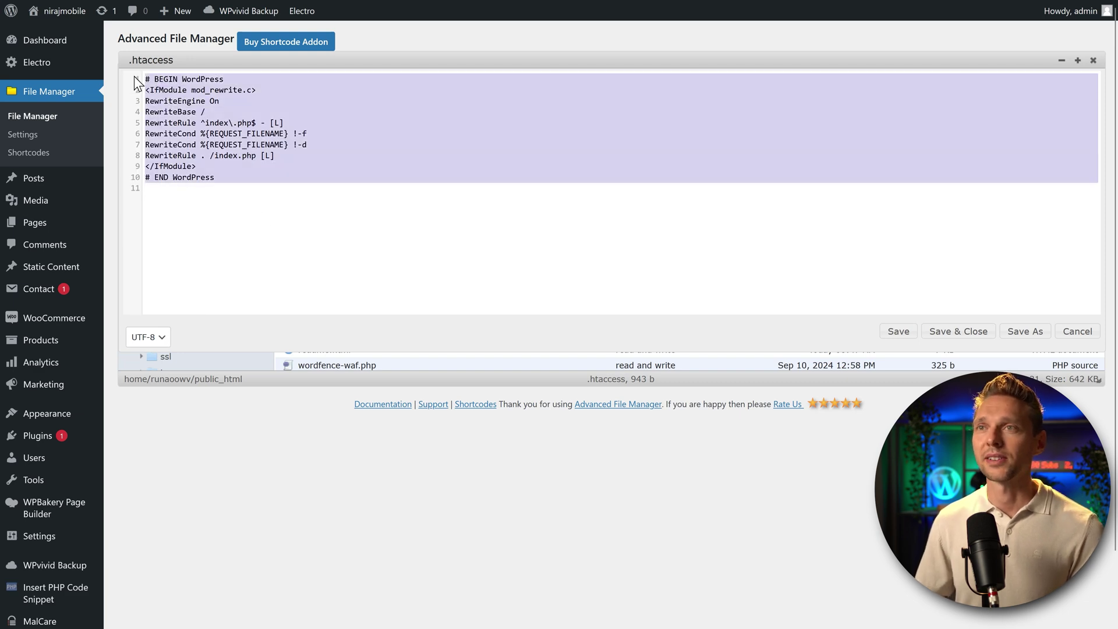
left_click(220, 143)
left_click(228, 190)
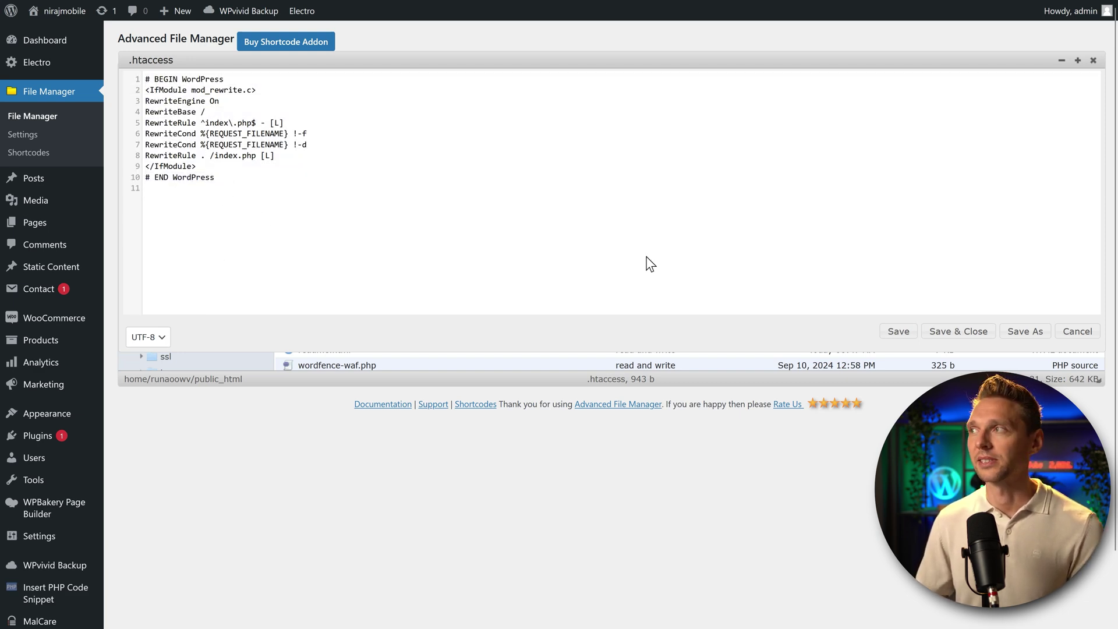
left_click(898, 332)
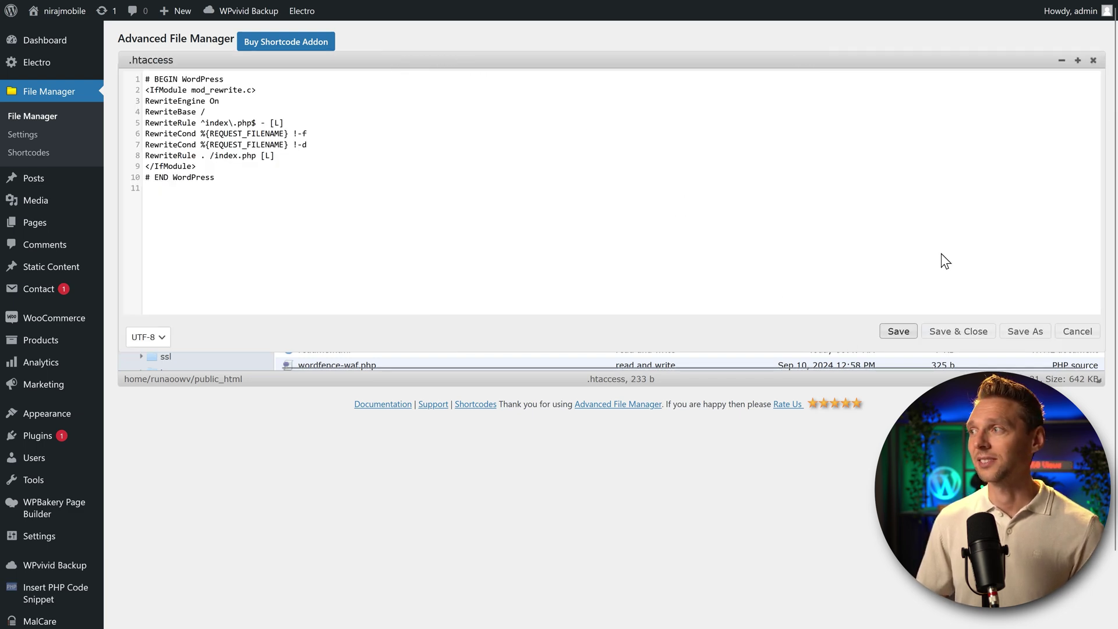
left_click(1093, 60)
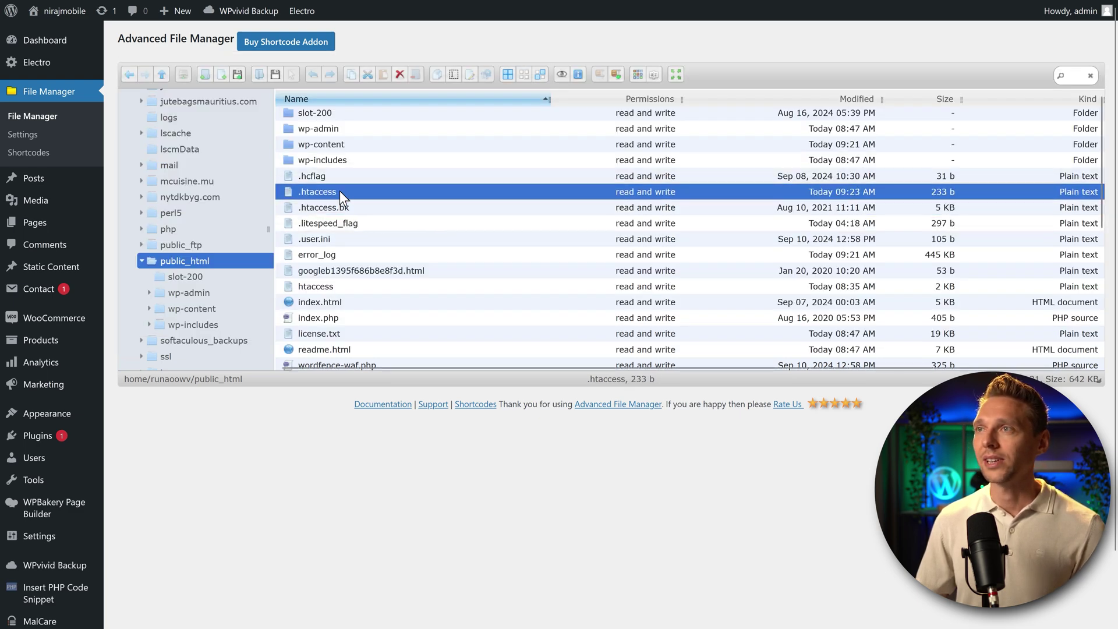
double_click(459, 191)
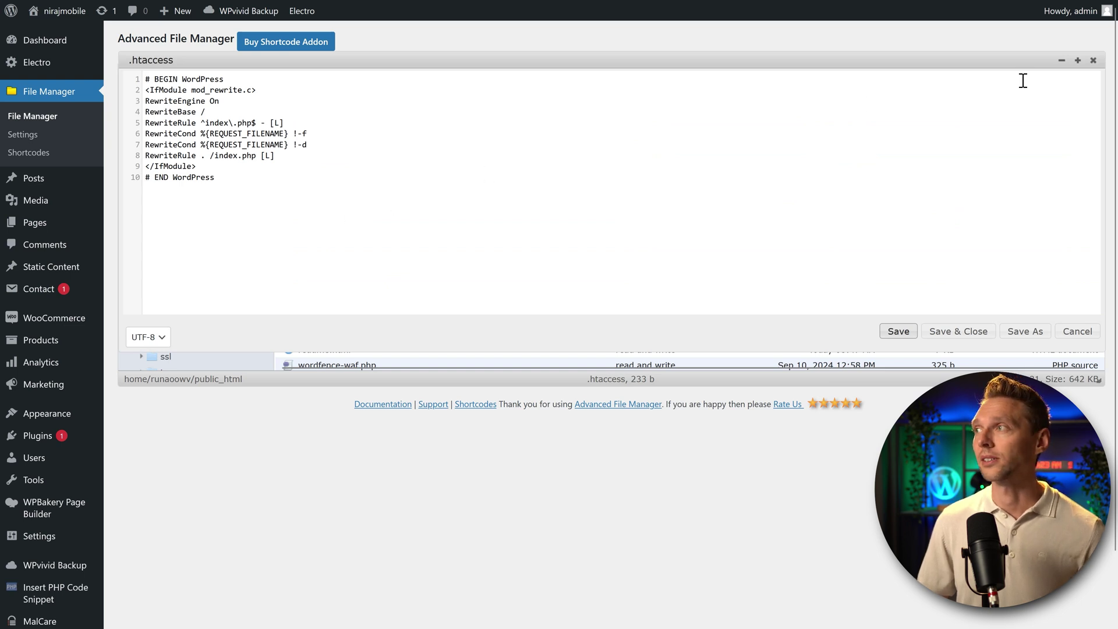
left_click(1092, 59)
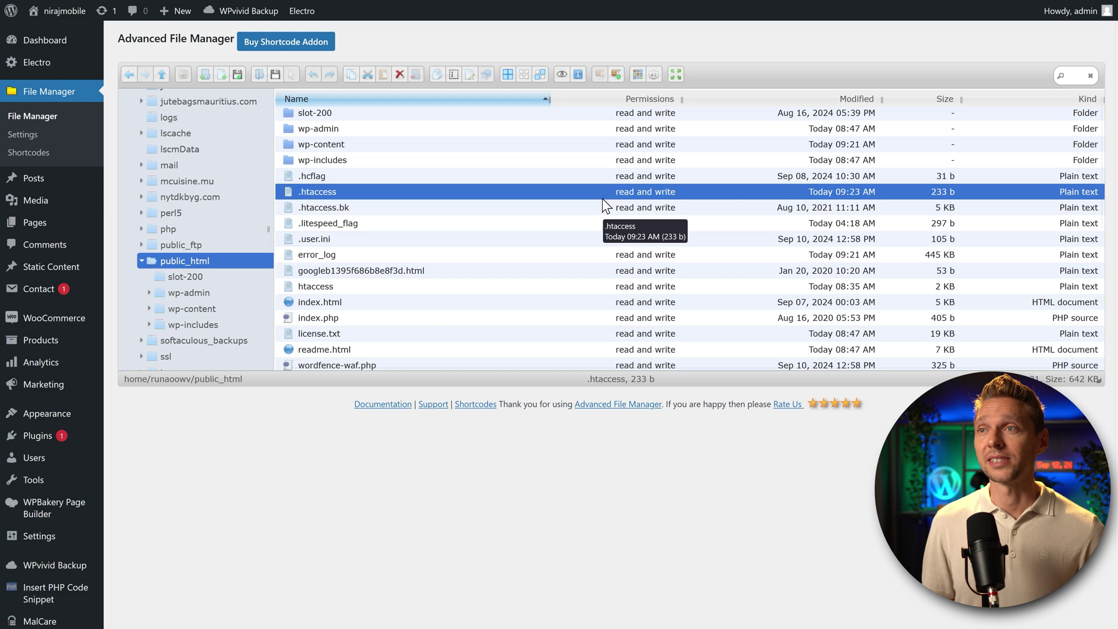
left_click(354, 286)
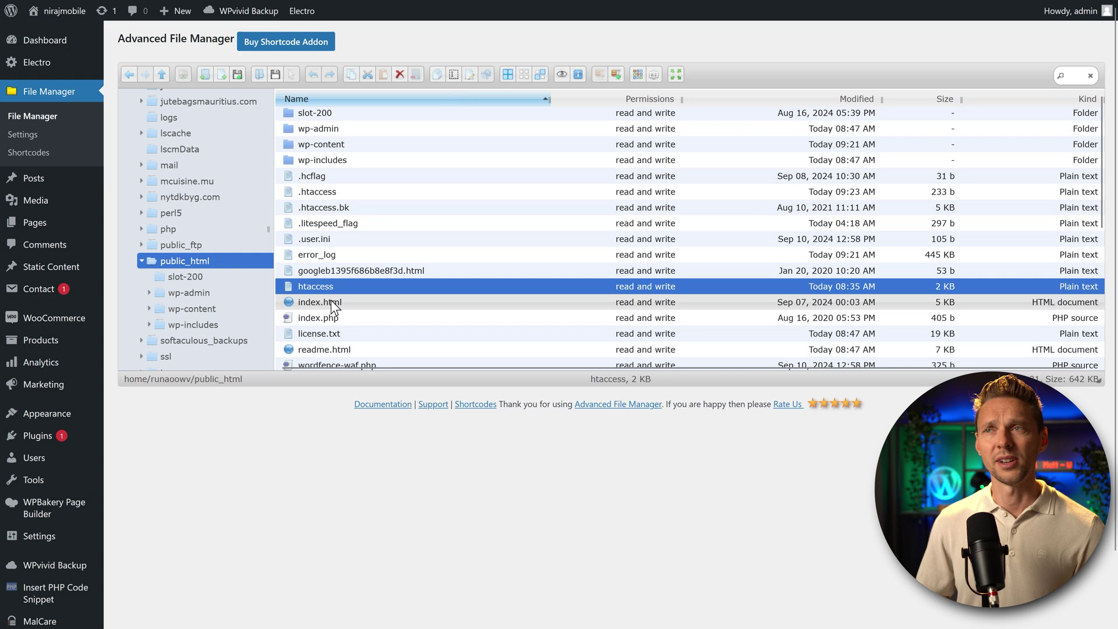
Inspect the undotted htaccess file, then permanently delete it from public_html
left_click(471, 75)
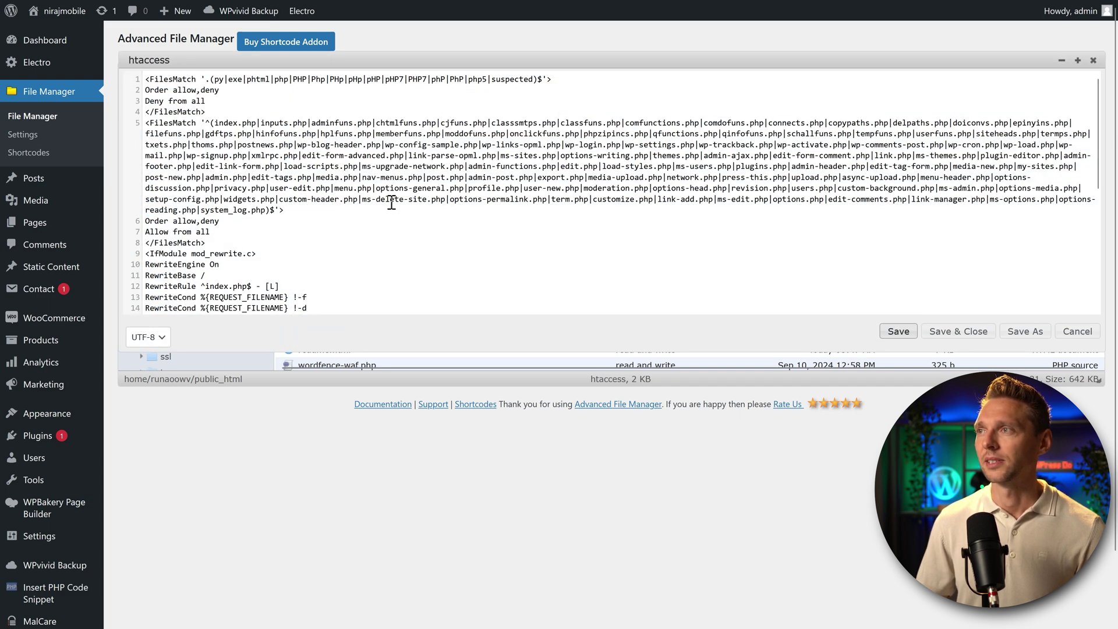
scroll(392, 204, "down", 3)
scroll(391, 210, "down", 3)
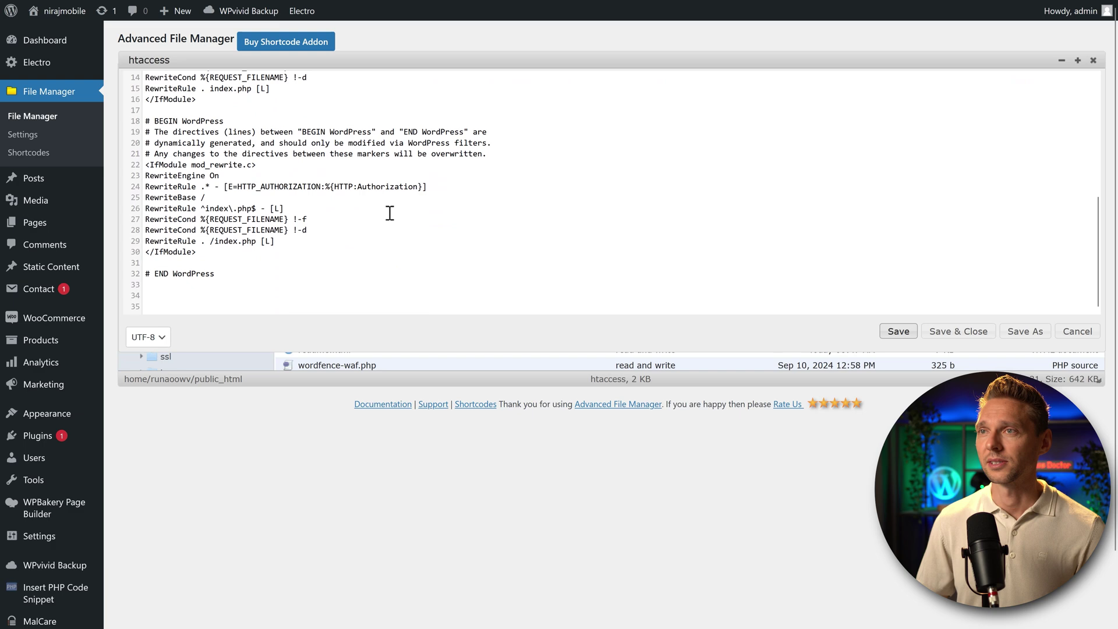
scroll(390, 213, "up", 5)
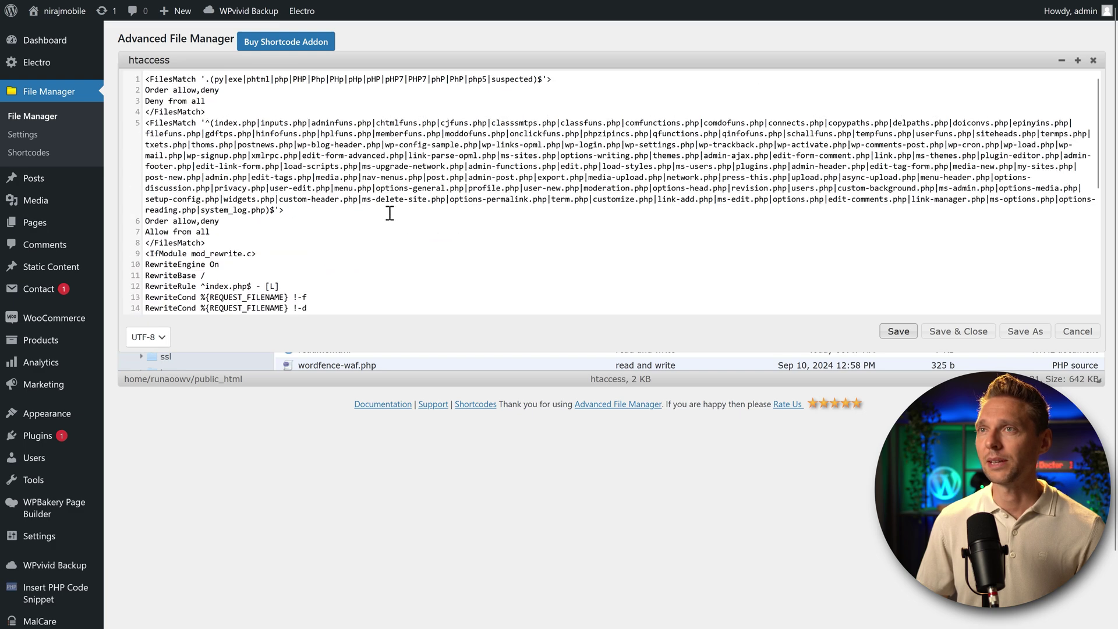
left_click(1092, 60)
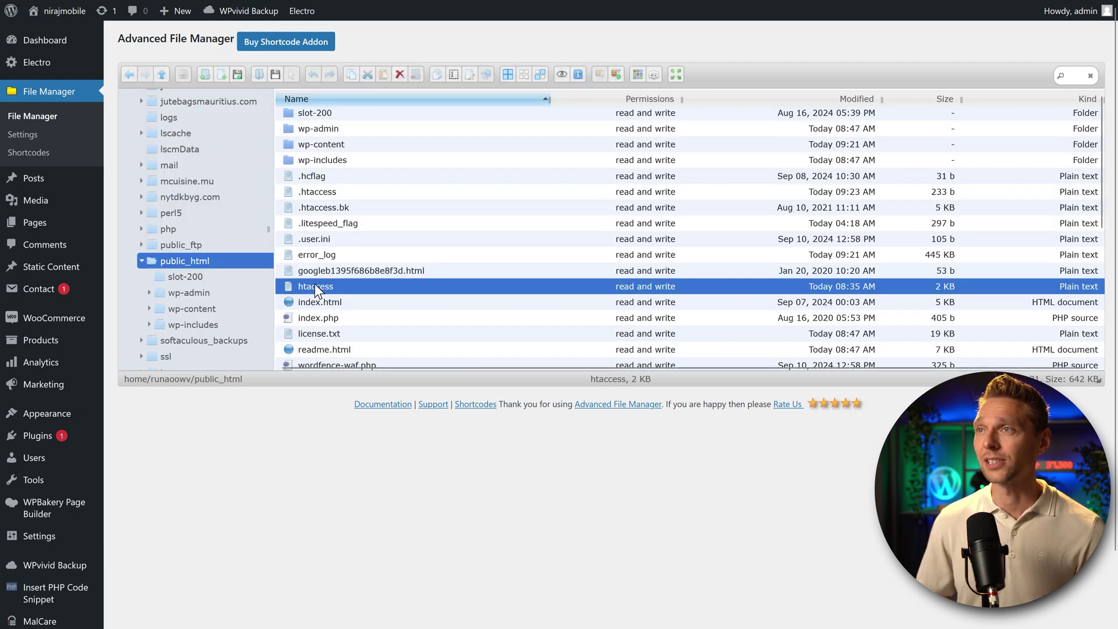
left_click(400, 75)
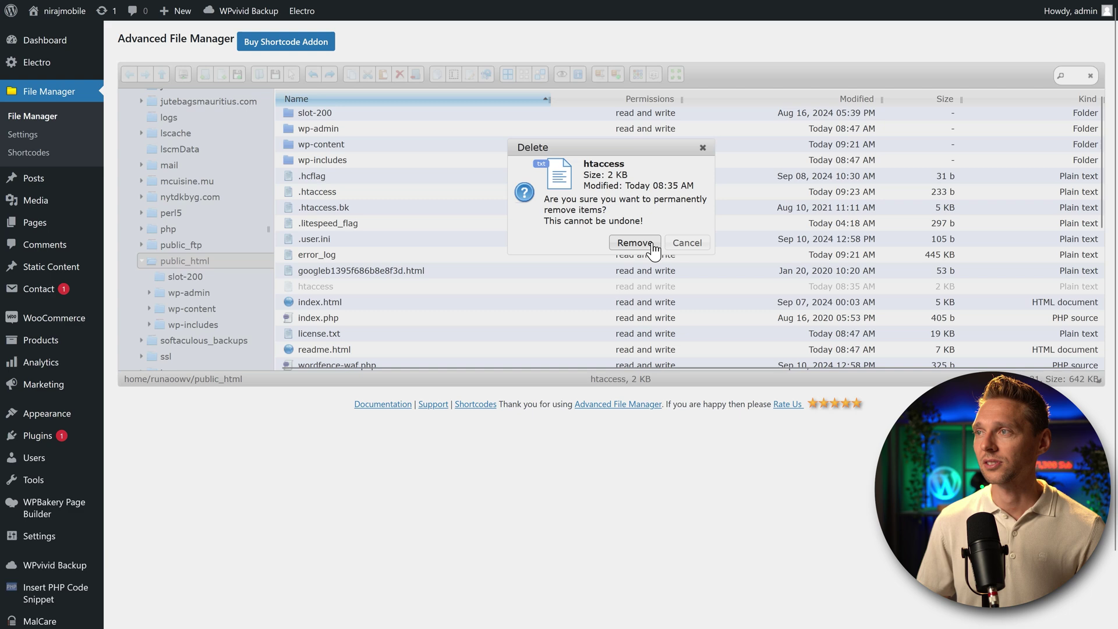
left_click(634, 243)
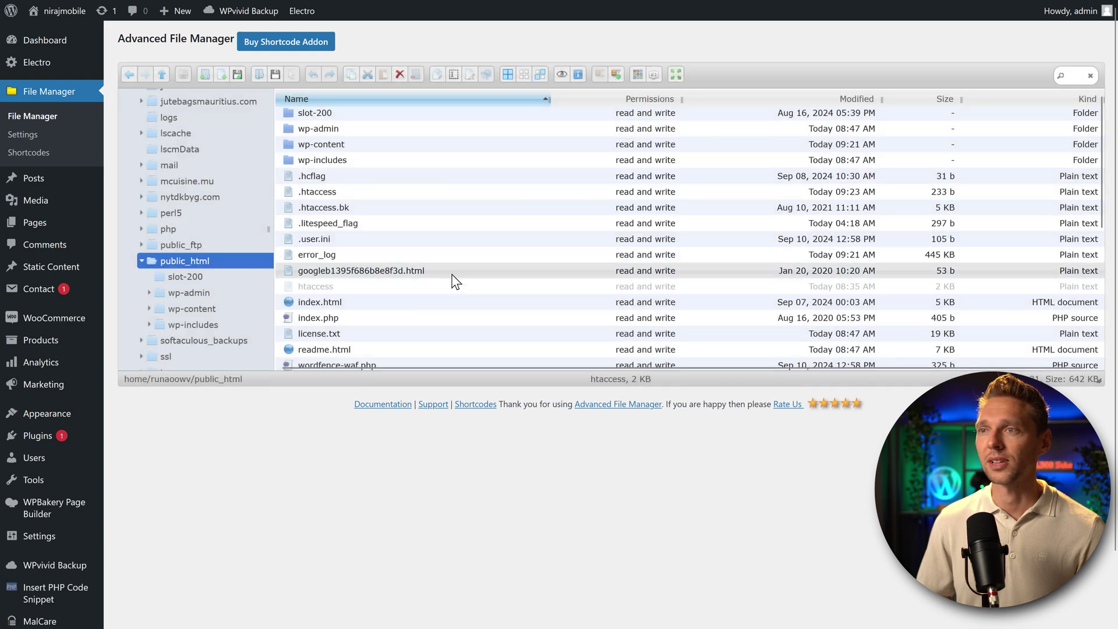
Reopen the remaining .htaccess to recheck its cleaned rules
left_click(333, 191)
left_click(471, 75)
left_click(1092, 60)
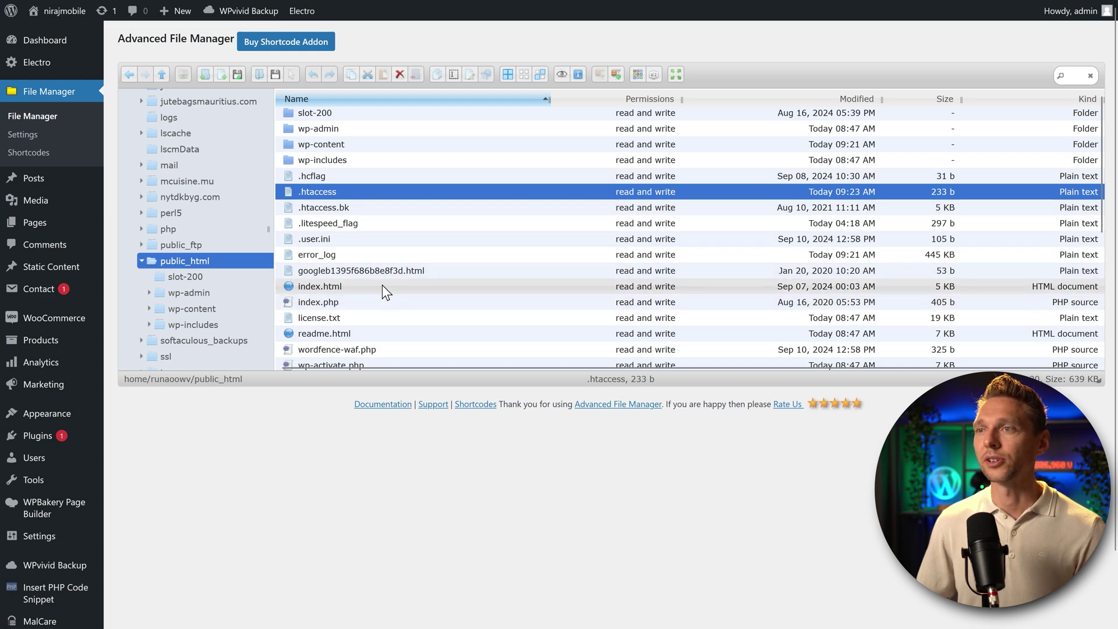
Inspect the root index.html, revealing the 'Hacked By Njima' defacement page, then close the viewer
left_click(367, 287)
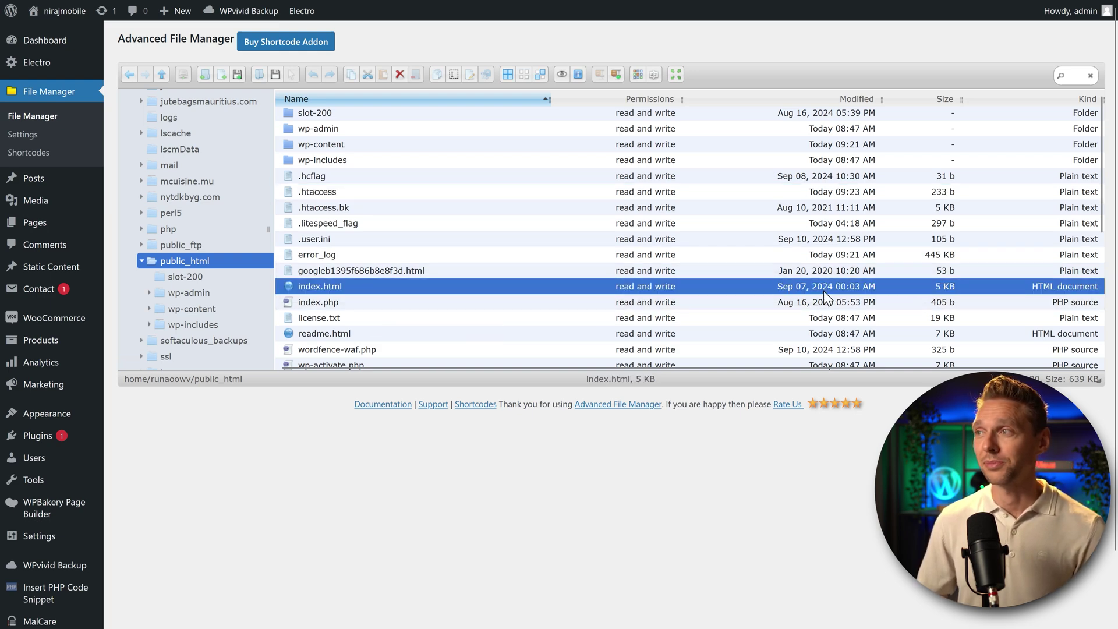
left_click(467, 77)
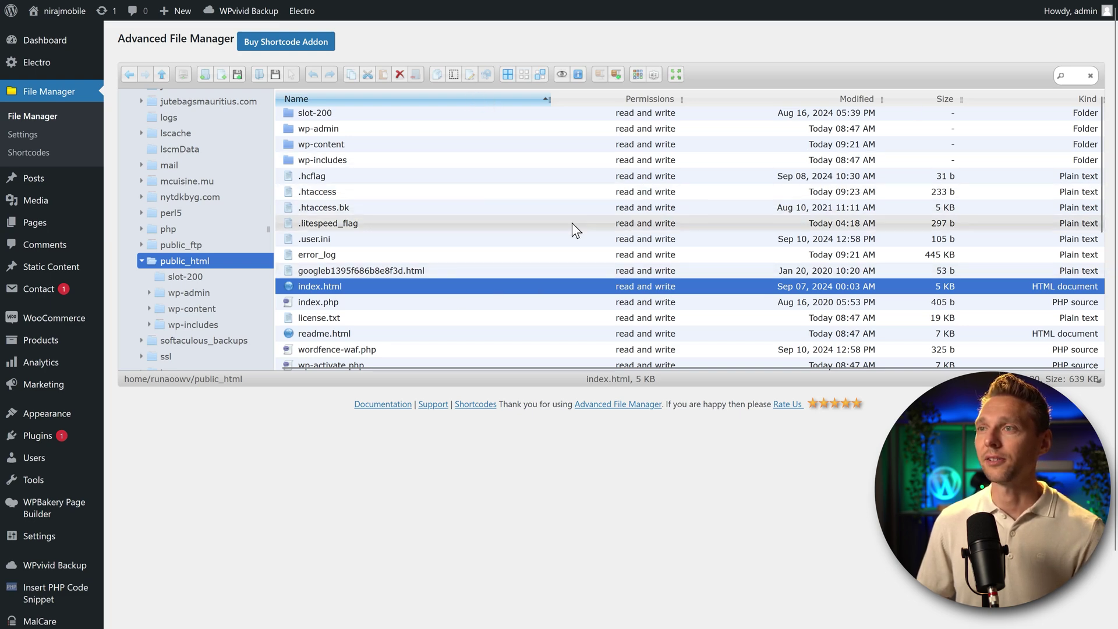
scroll(496, 246, "down", 10)
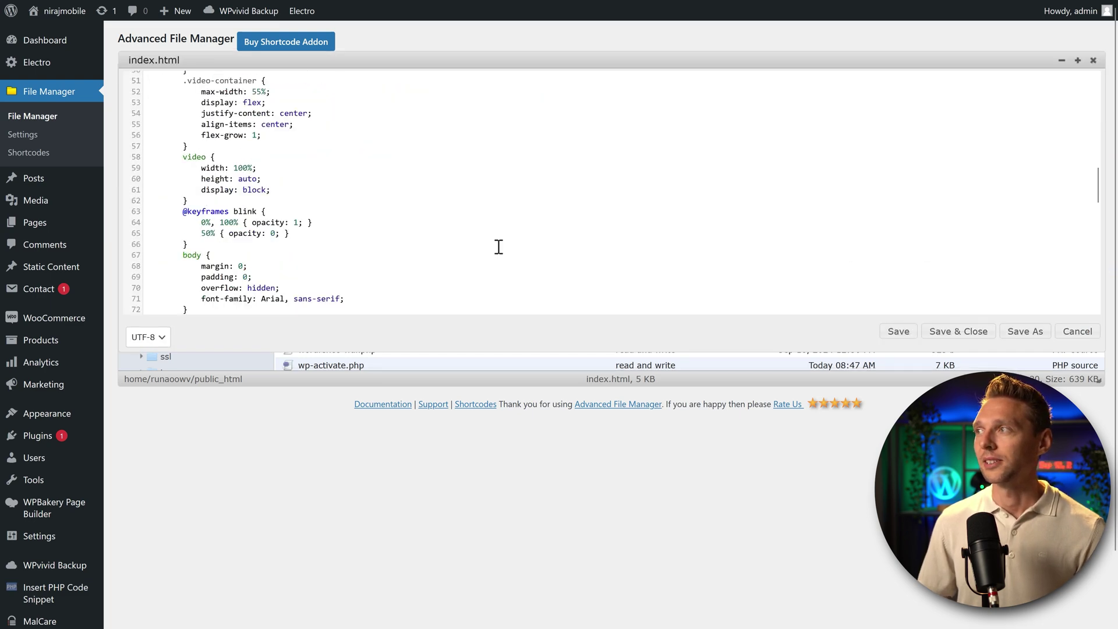
scroll(496, 246, "down", 5)
scroll(496, 247, "down", 5)
scroll(497, 247, "down", 5)
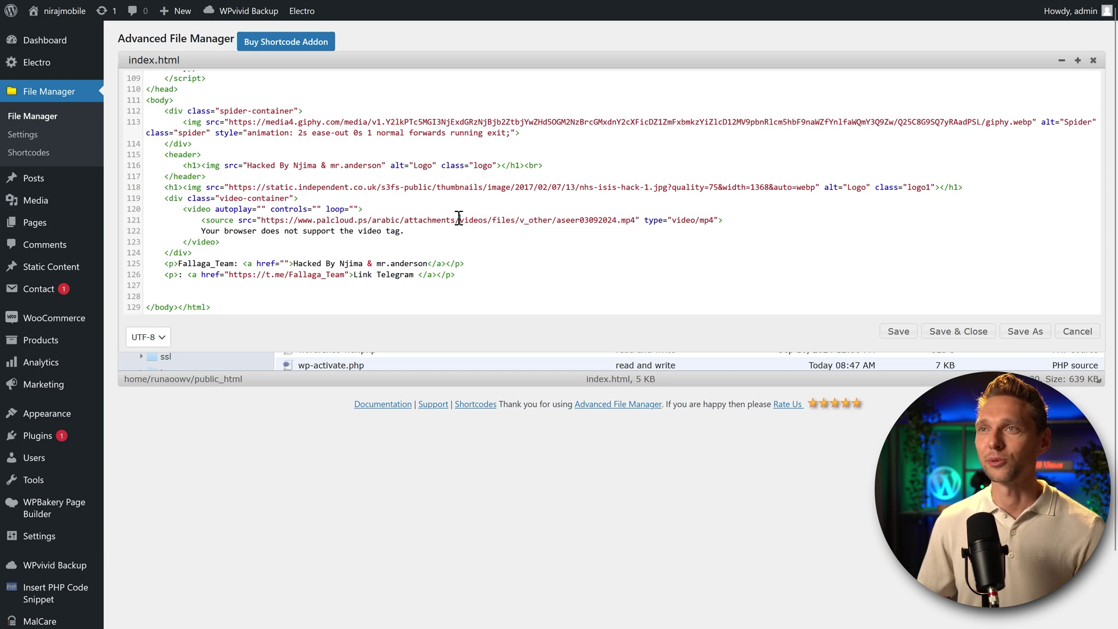
scroll(357, 252, "up", 4)
scroll(367, 254, "up", 5)
scroll(375, 255, "up", 6)
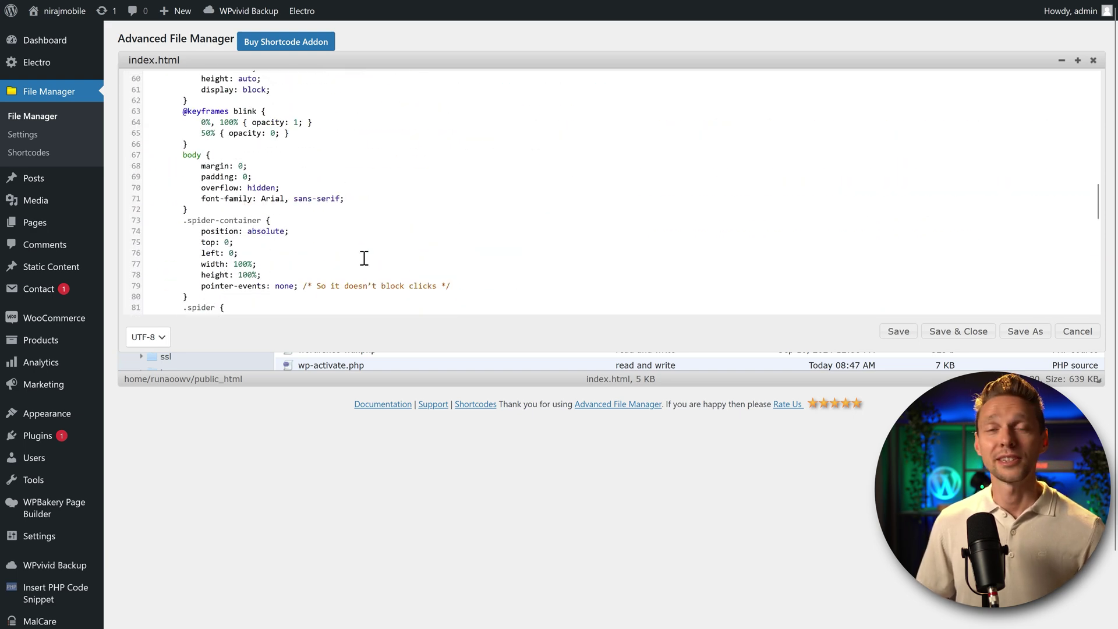
scroll(389, 256, "up", 2)
scroll(389, 256, "up", 2)
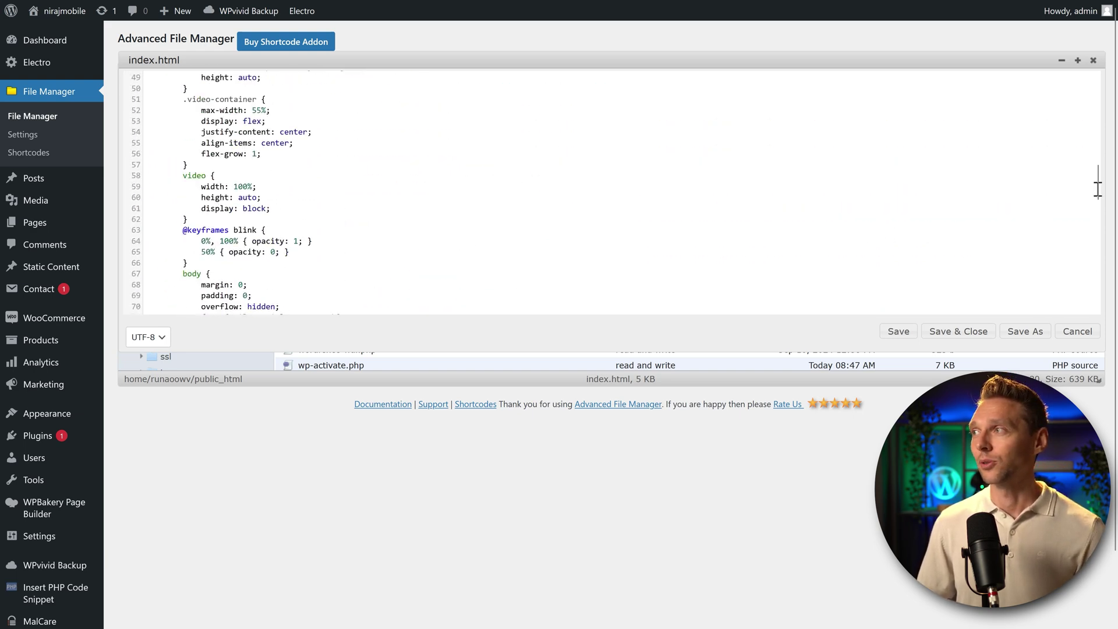
left_click_drag(1098, 188, 1073, 137)
scroll(961, 164, "up", 15)
scroll(961, 165, "up", 2)
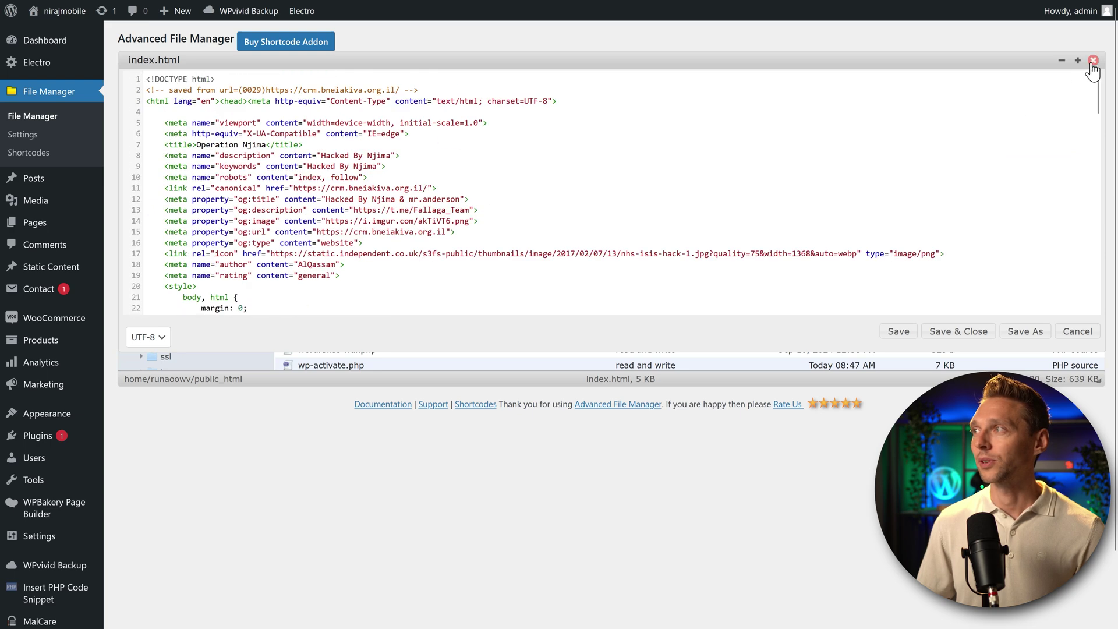
left_click(1093, 61)
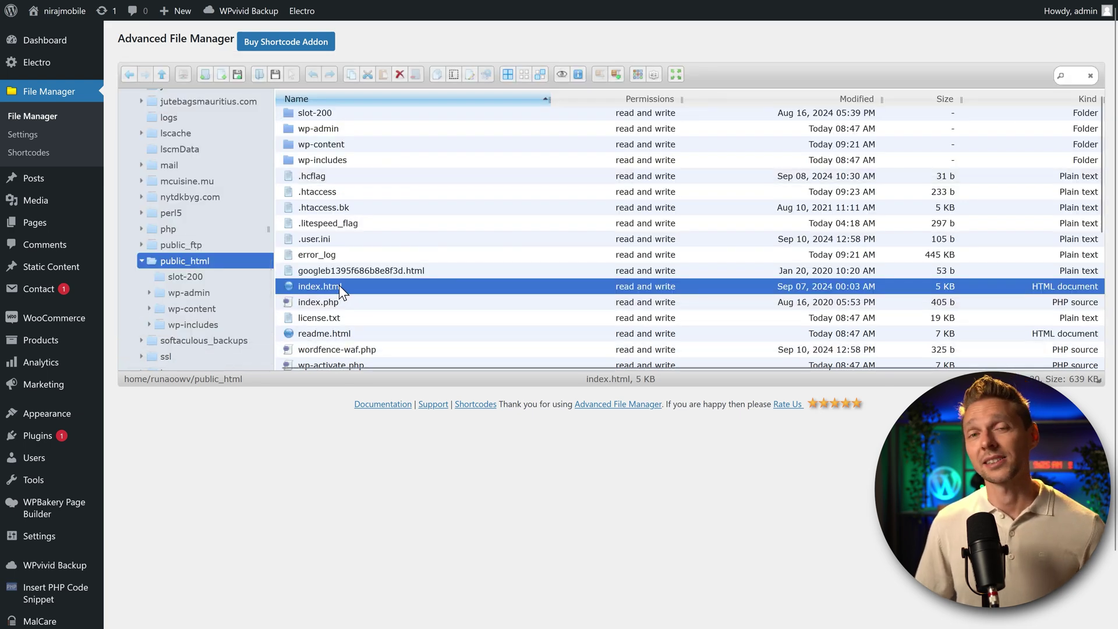
mouse_move(354, 288)
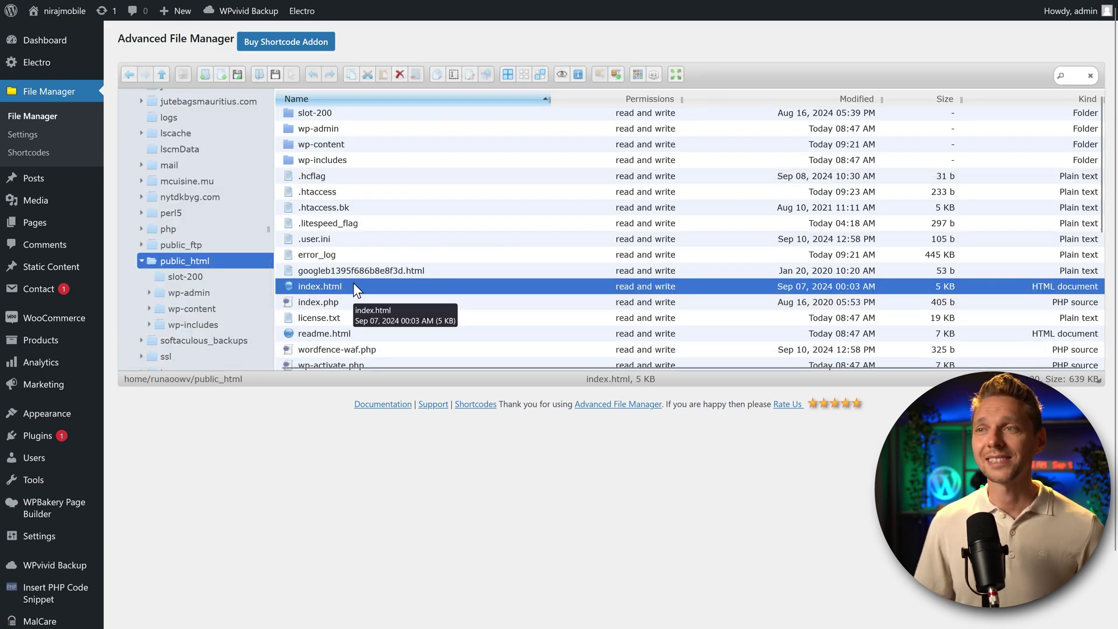
Check that index.php contains the genuine WordPress loader code, then close it
left_click(344, 304)
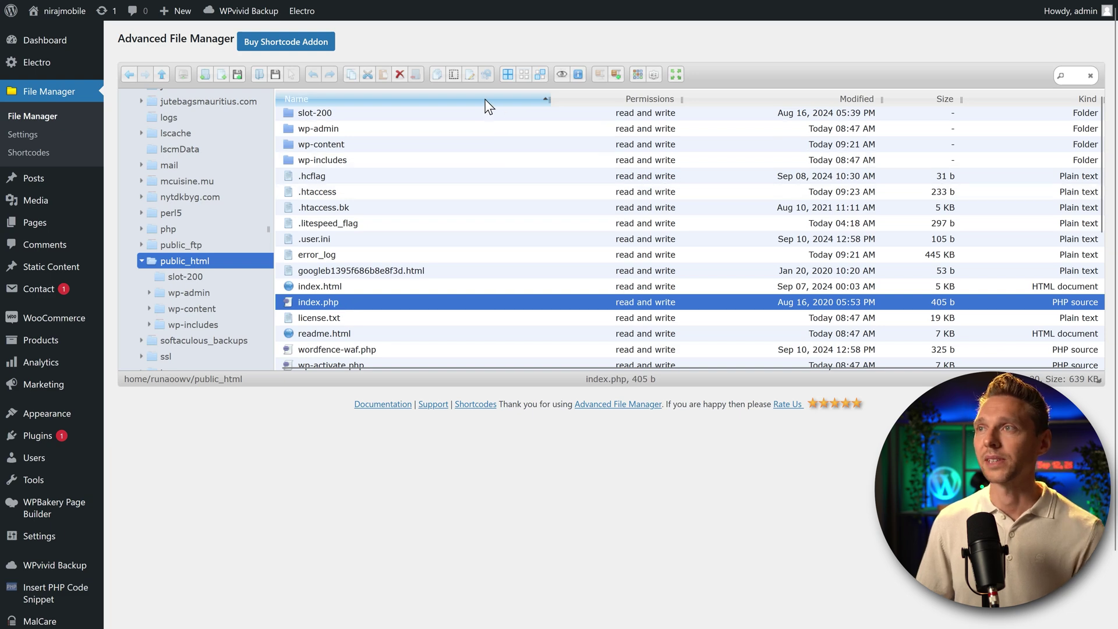
left_click(466, 75)
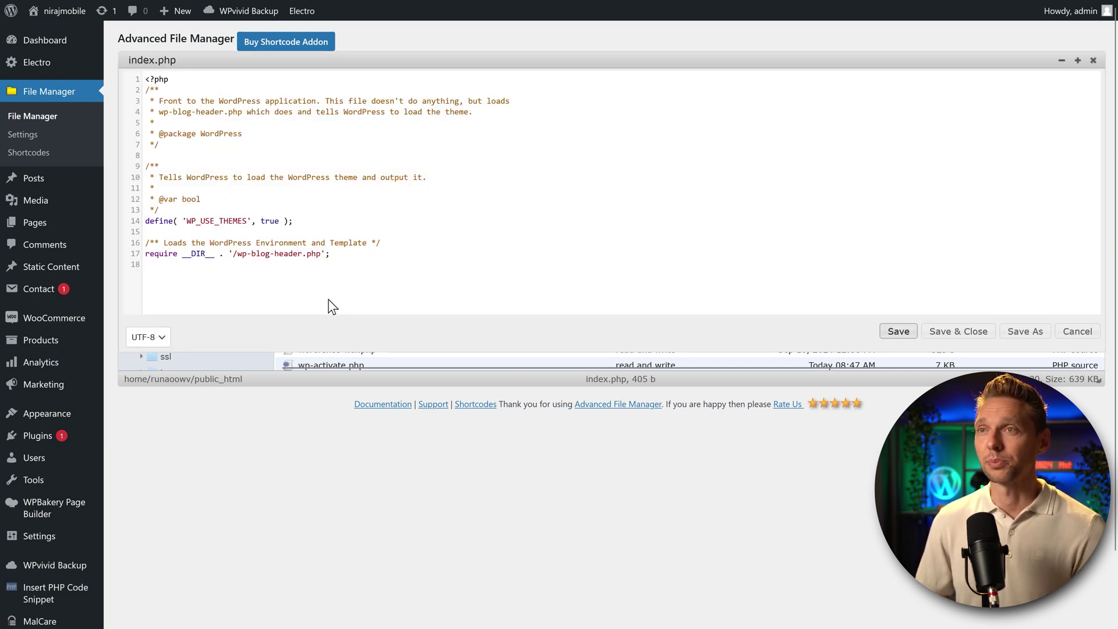
left_click(303, 281)
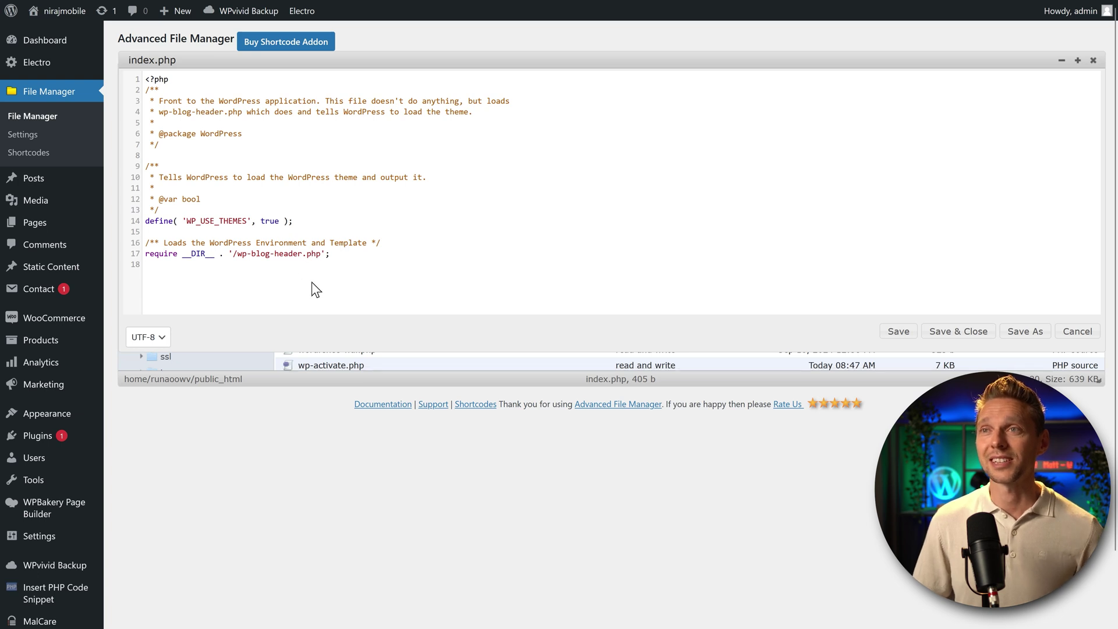
left_click_drag(312, 283, 187, 100)
left_click(214, 112)
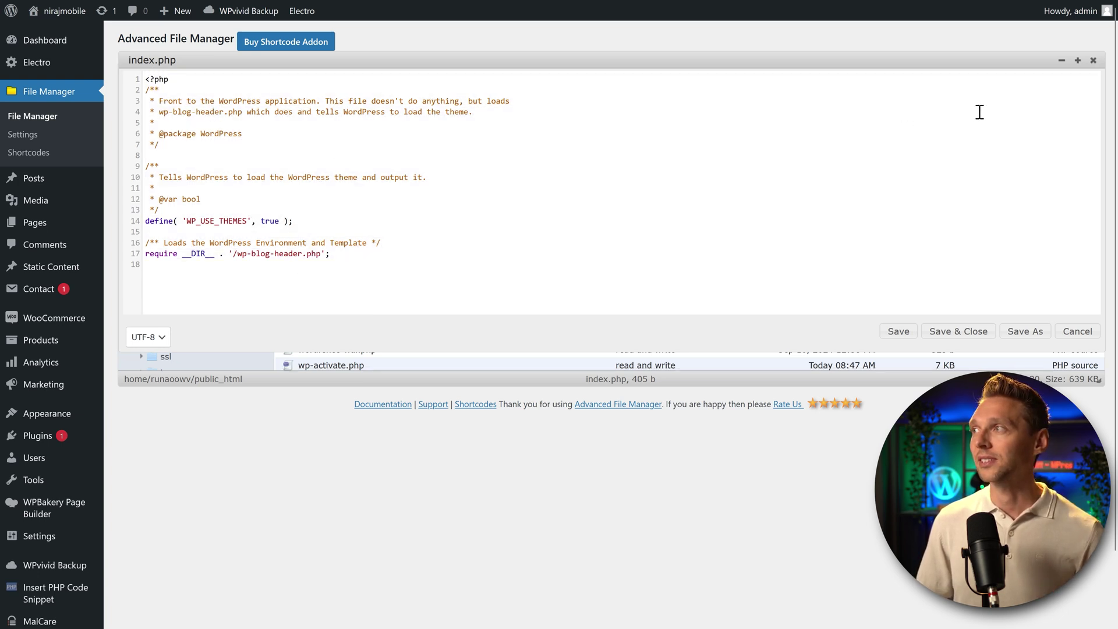
left_click(1093, 61)
Permanently delete the rogue index.html from public_html
left_click(315, 287)
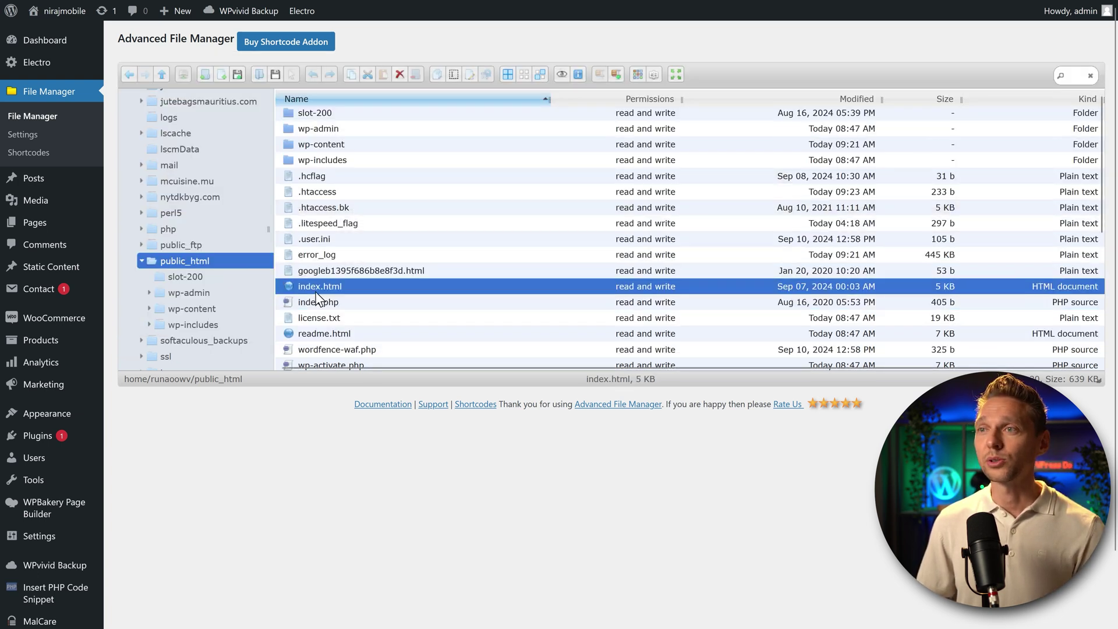
left_click(399, 75)
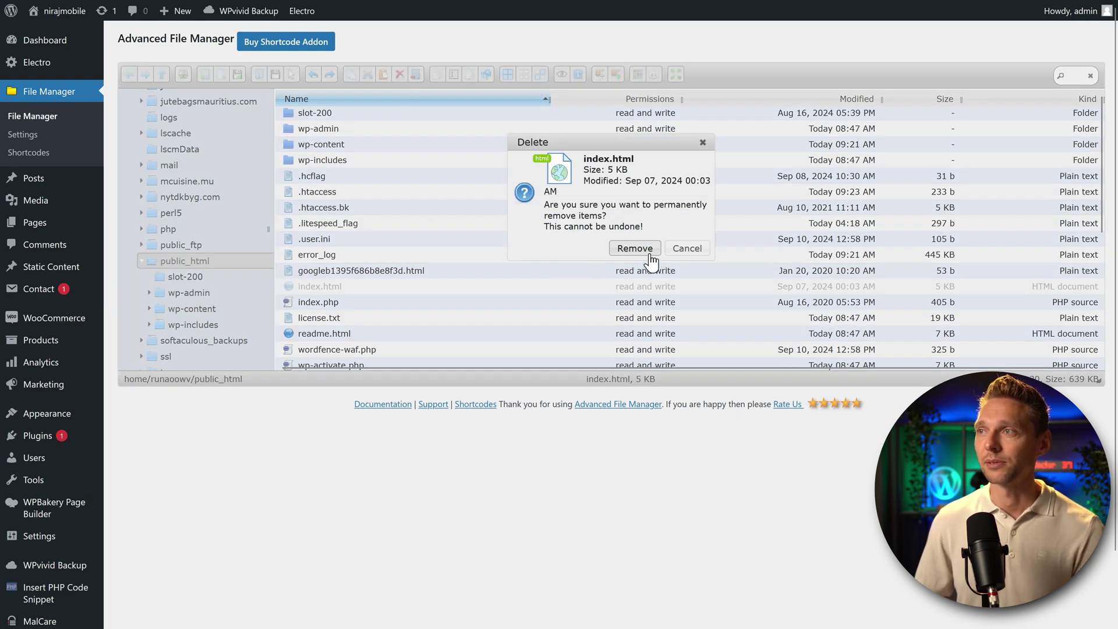
left_click(648, 251)
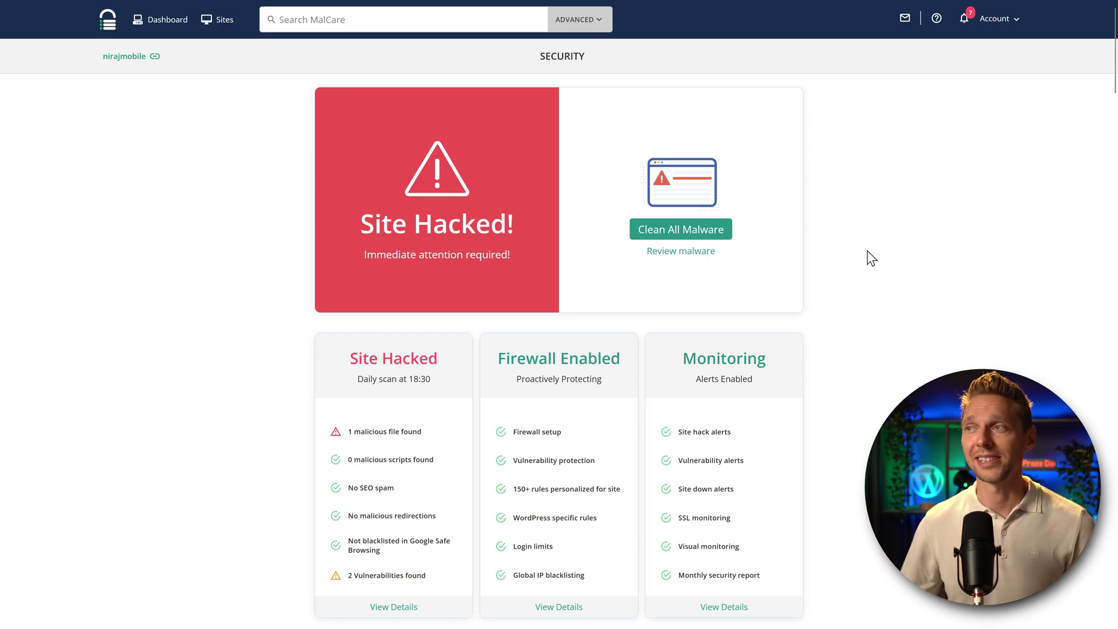
Review the detected malware list showing the infected backupp.php in wp-content/uploads
left_click(683, 261)
left_click_drag(304, 152, 405, 155)
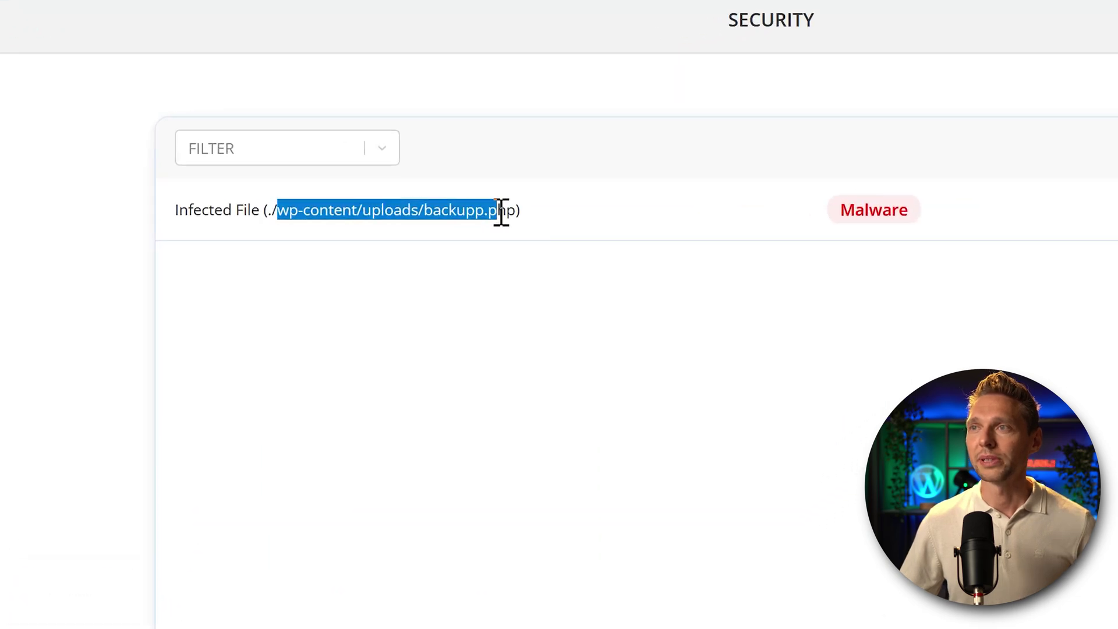
left_click_drag(502, 210, 524, 210)
left_click(483, 209)
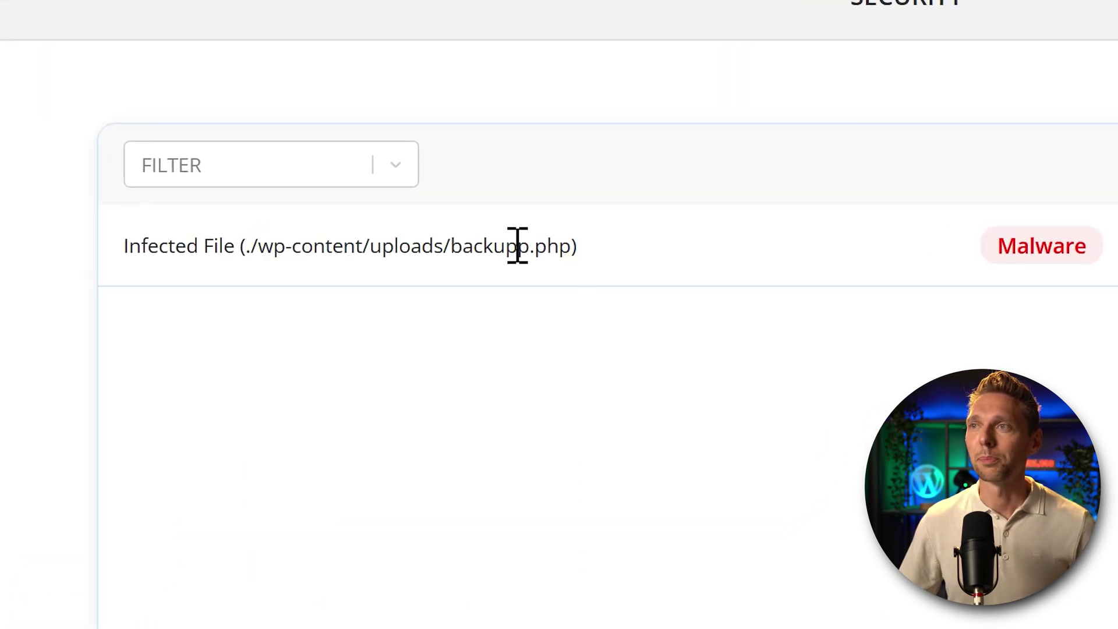
View backupp.php's obfuscated PHP backdoor code and encoded ascii array, then close the viewer
left_click(841, 155)
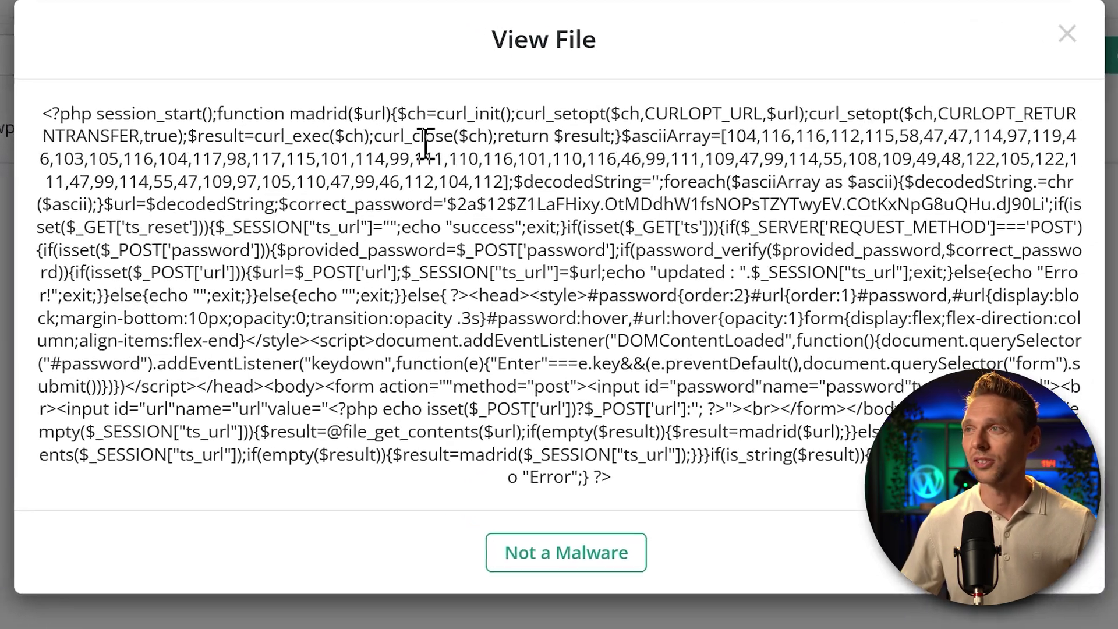
left_click_drag(419, 130, 583, 247)
left_click(584, 248)
mouse_move(730, 130)
left_mouse_down()
mouse_move(854, 201)
mouse_move(716, 178)
left_mouse_up()
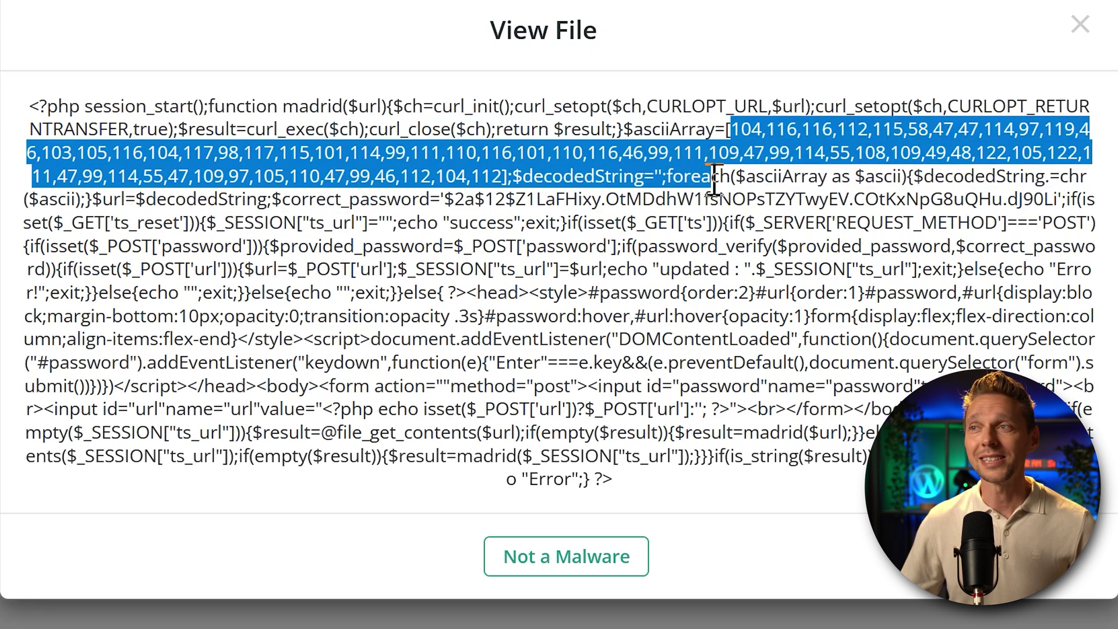
left_click(715, 209)
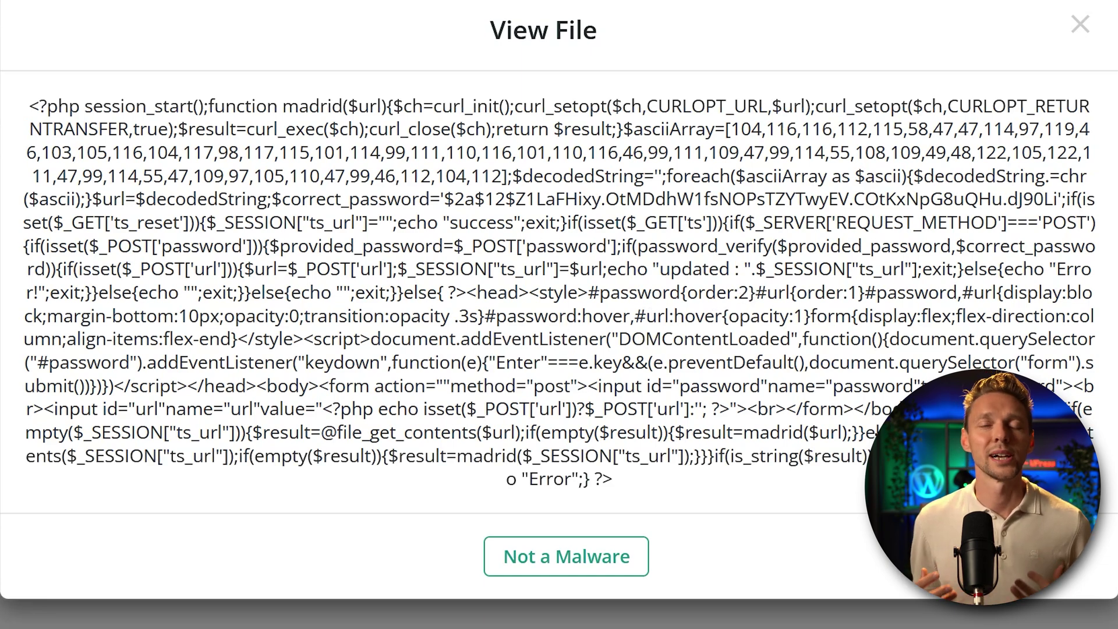
left_click(1080, 24)
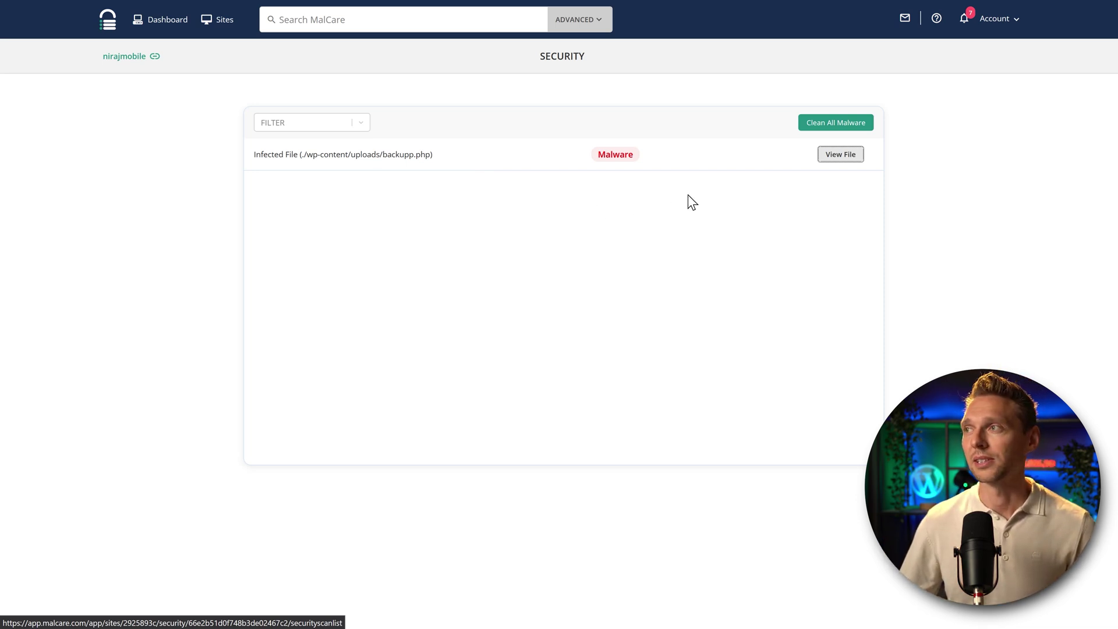
Run Clean All Malware with security key update and cache clearing, Reset Password unchecked
left_click(812, 128)
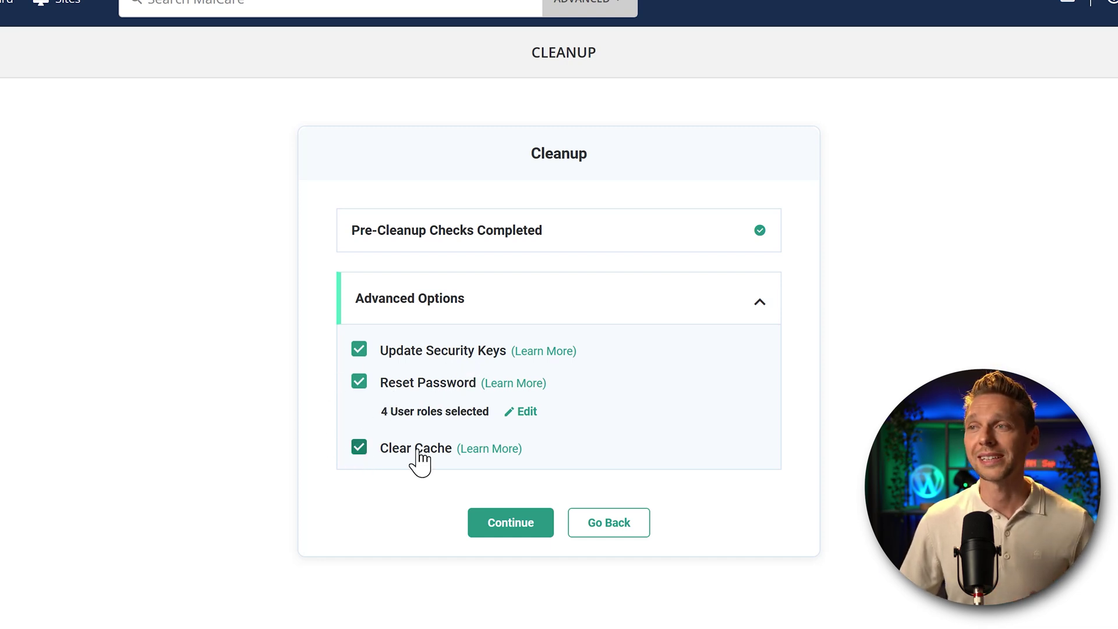
left_click(360, 382)
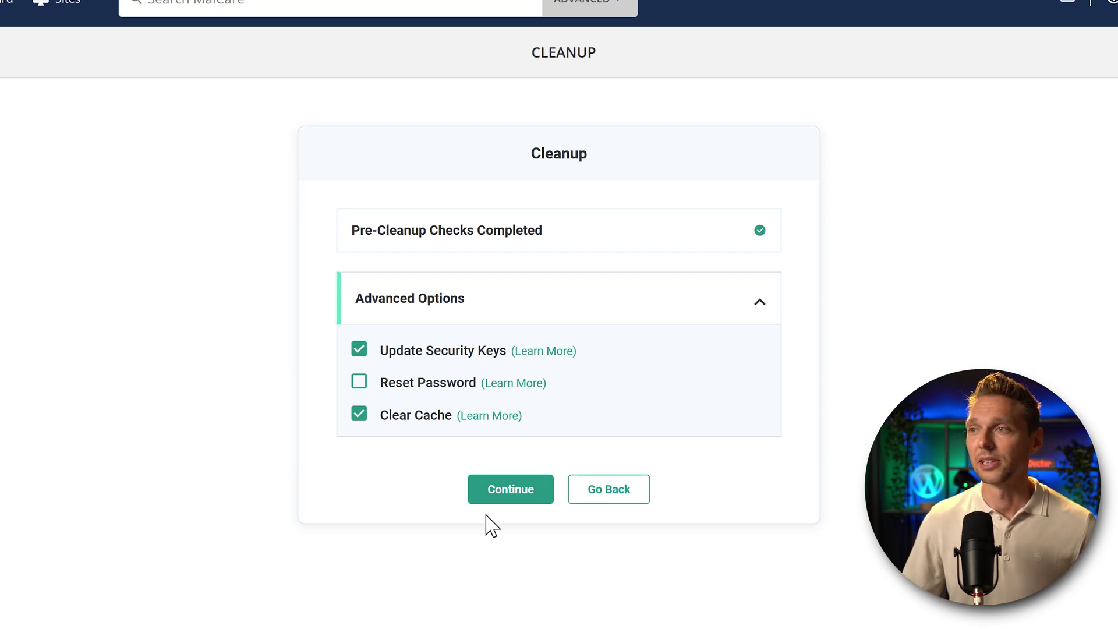
left_click(517, 499)
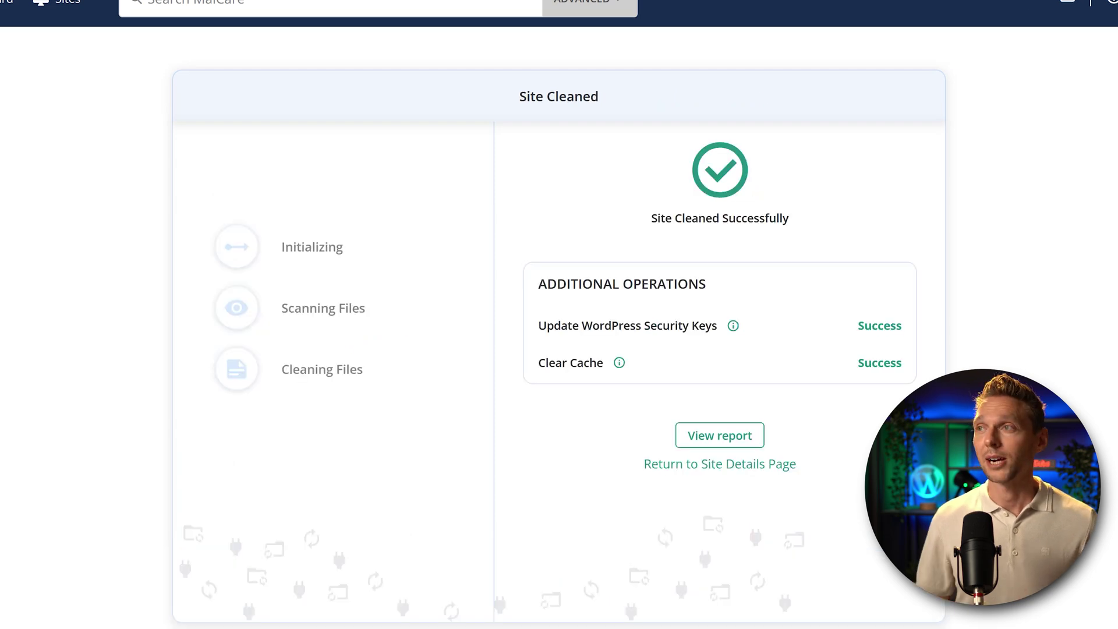
Review the cleanup report's deleted files, including the deleted cache script path
left_click(708, 437)
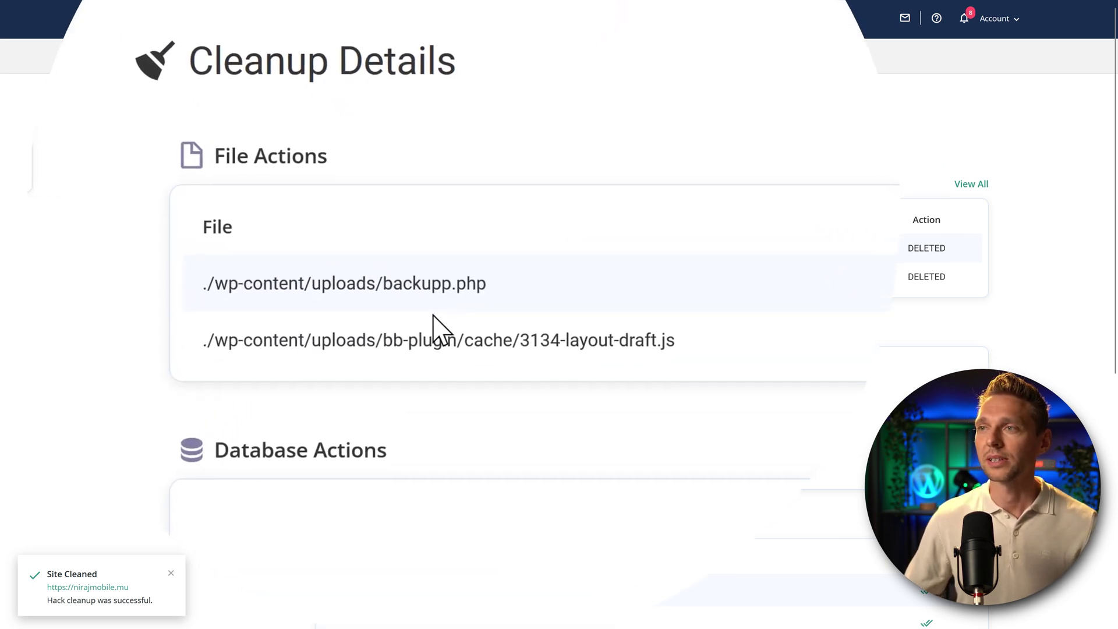
mouse_move(384, 341)
left_mouse_down()
mouse_move(687, 357)
mouse_move(442, 347)
left_mouse_up()
left_click(703, 357)
left_click(442, 347)
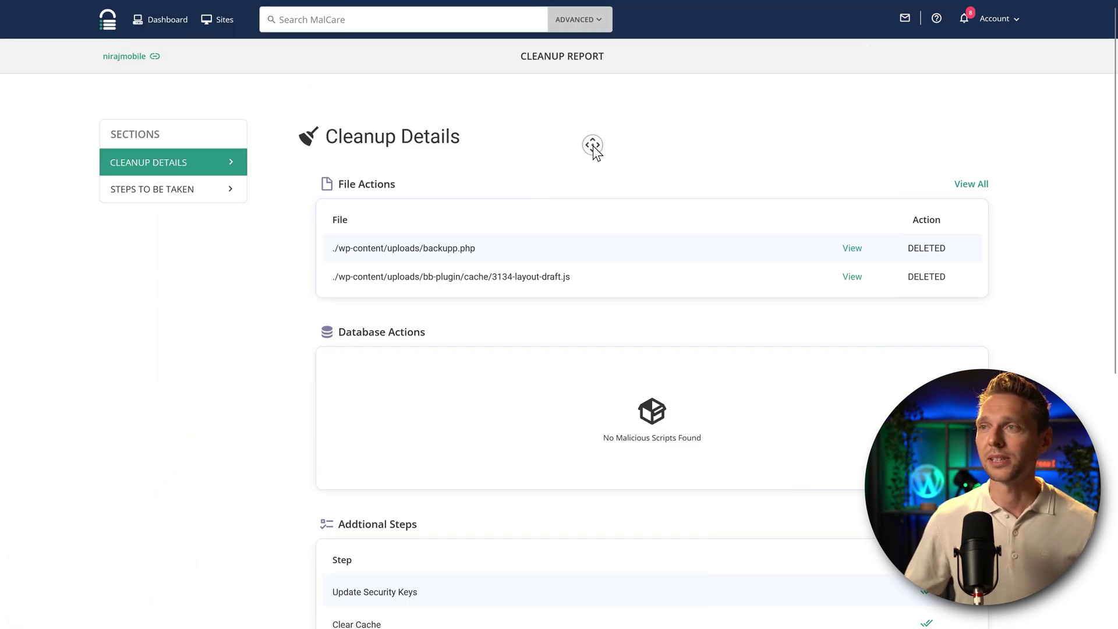
scroll(591, 158, "down", 1)
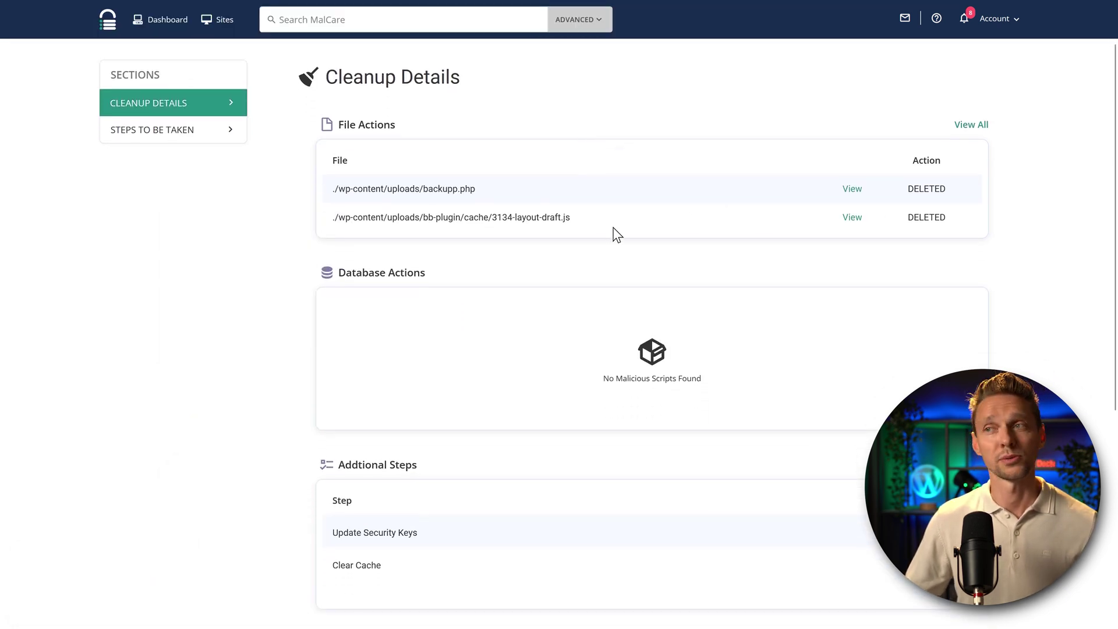
scroll(663, 233, "down", 2)
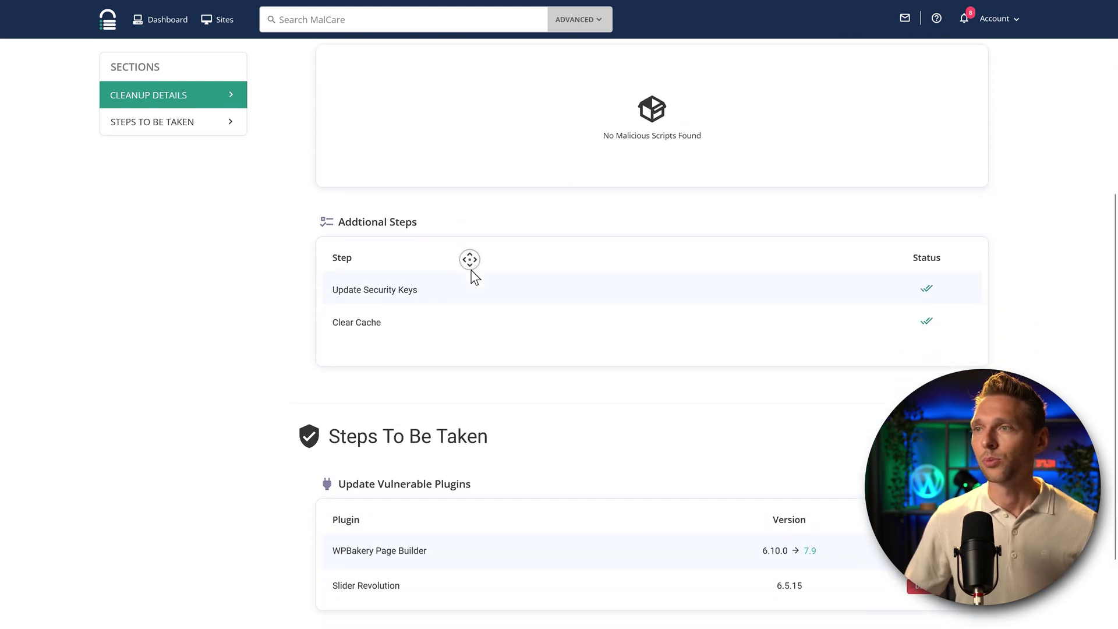
Scroll through Steps To Be Taken and go to Manage Plugins for the two vulnerable plugins
middle_click(465, 267)
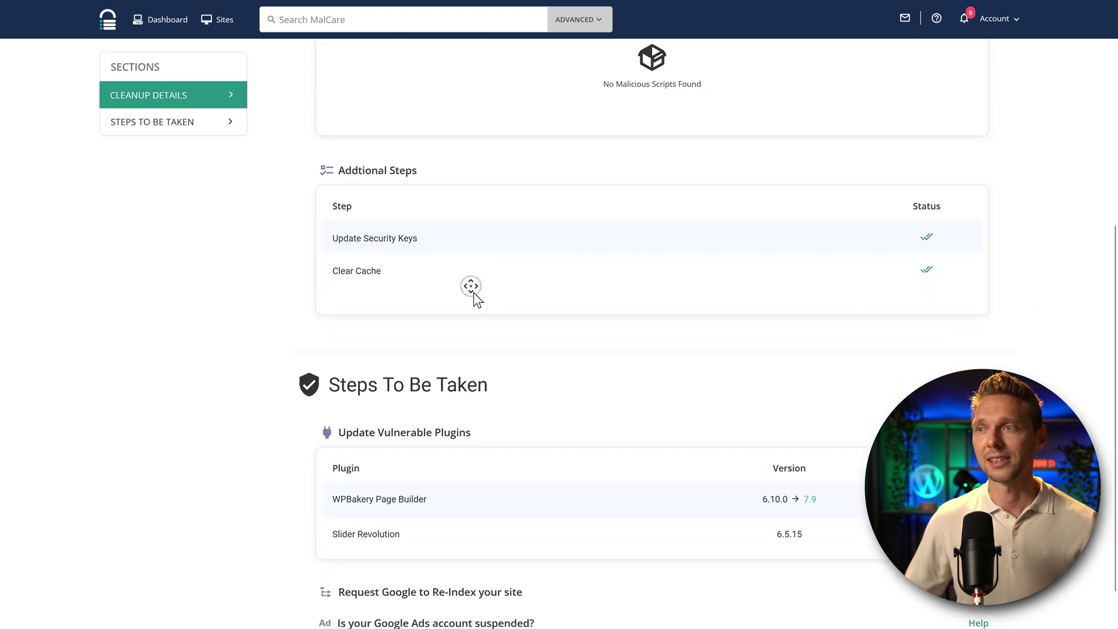
middle_click(618, 337)
middle_click(617, 362)
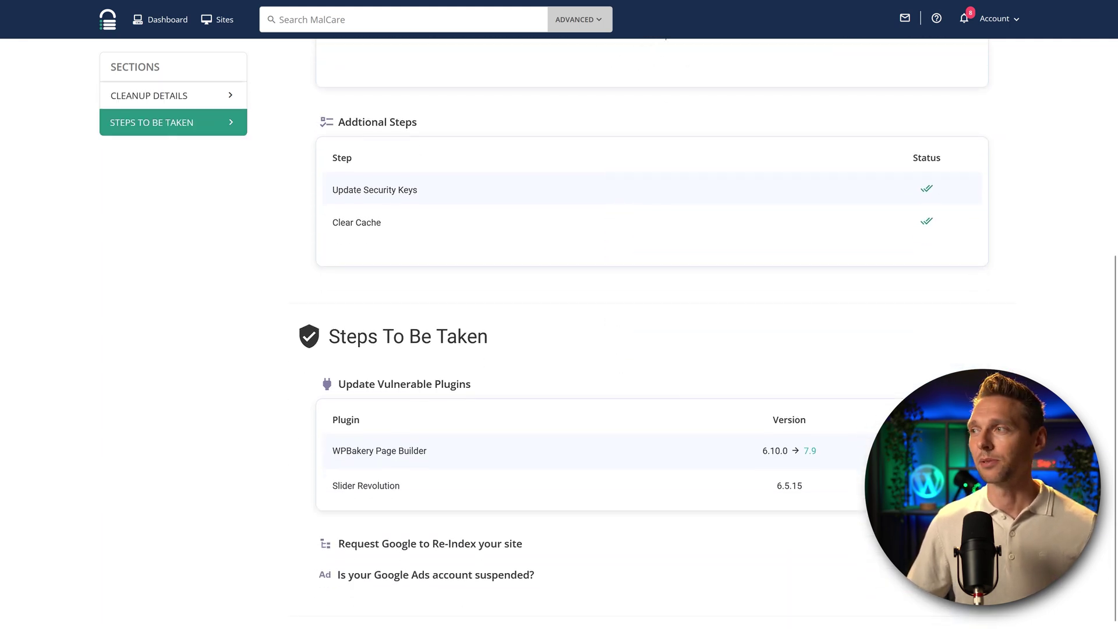
left_click(635, 352)
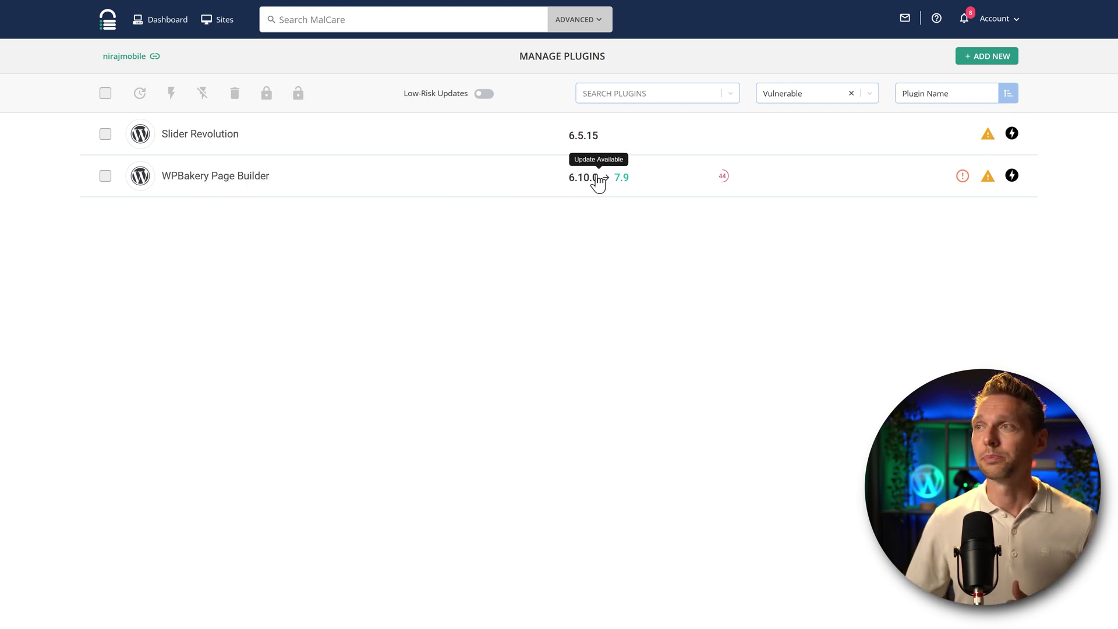
Show the UpdateLens risk breakdown (score 44) for the WPBakery Page Builder update
left_click(723, 177)
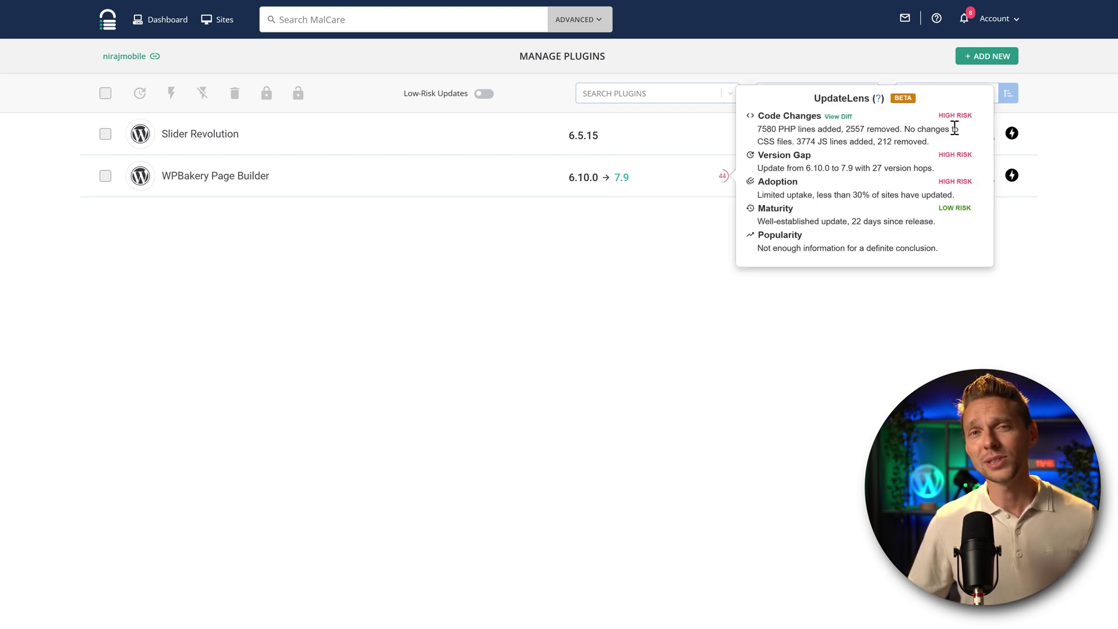